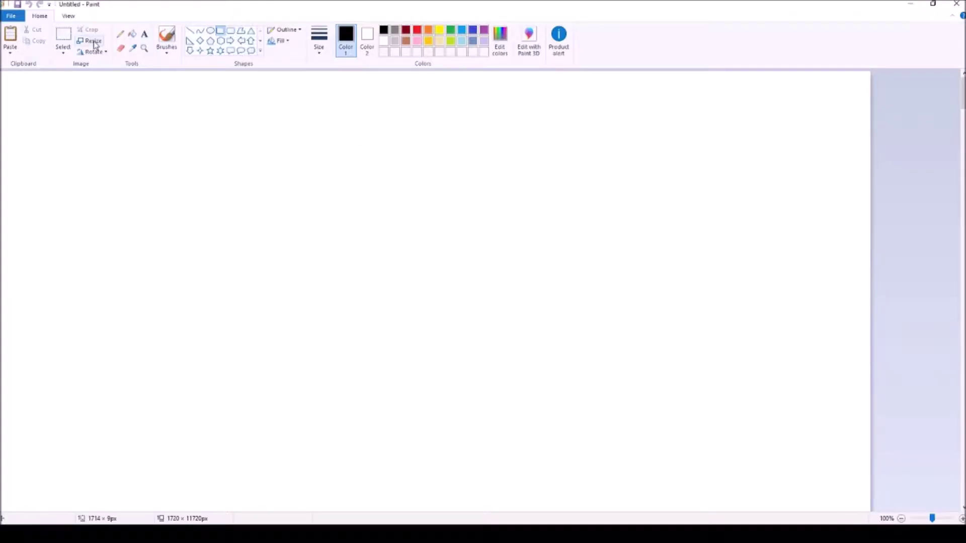
# - Resize the canvas by pixels to 1720 × 1720 px
pyautogui.click(92, 40)
pyautogui.click(108, 78)
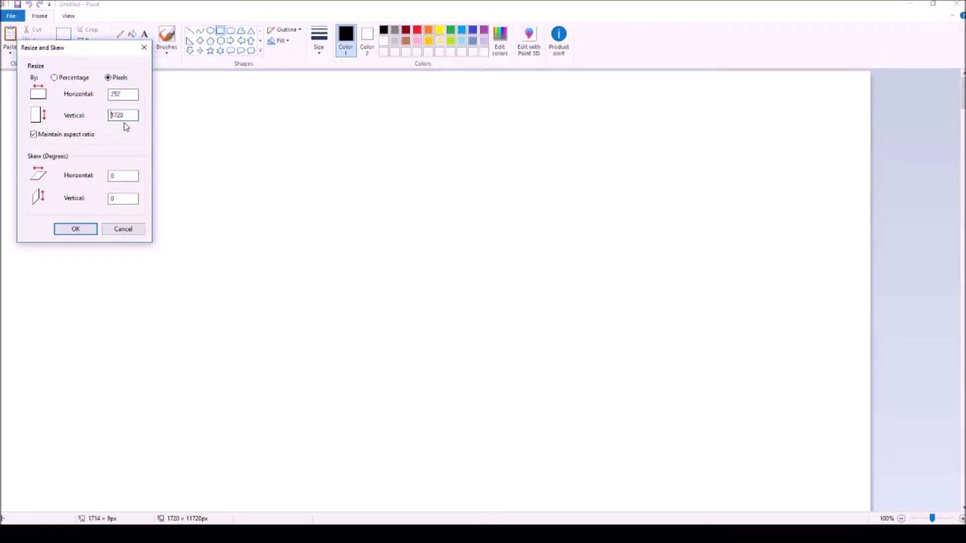
pyautogui.moveTo(130, 115); pyautogui.dragTo(112, 115)
pyautogui.rightClick(112, 115)
pyautogui.click(134, 147)
pyautogui.doubleClick(118, 97)
pyautogui.rightClick(117, 98)
pyautogui.click(134, 140)
pyautogui.click(76, 229)
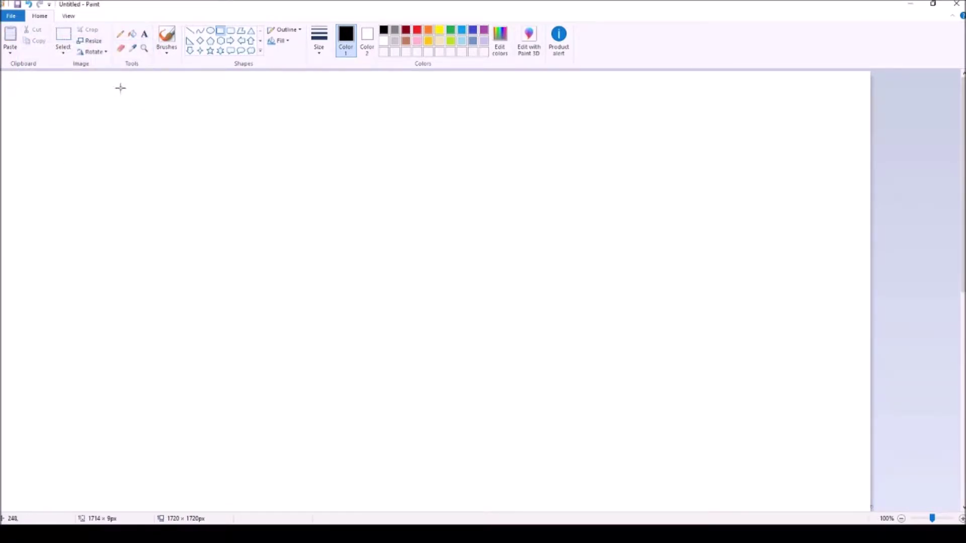
# - Draw a black line along the canvas's top edge and stretch a piece of it into a full-width border strip 20 px high
pyautogui.click(189, 32)
pyautogui.moveTo(122, 72)
pyautogui.mouseDown()
pyautogui.moveTo(637, 53)
pyautogui.moveTo(875, 73)
pyautogui.mouseUp()
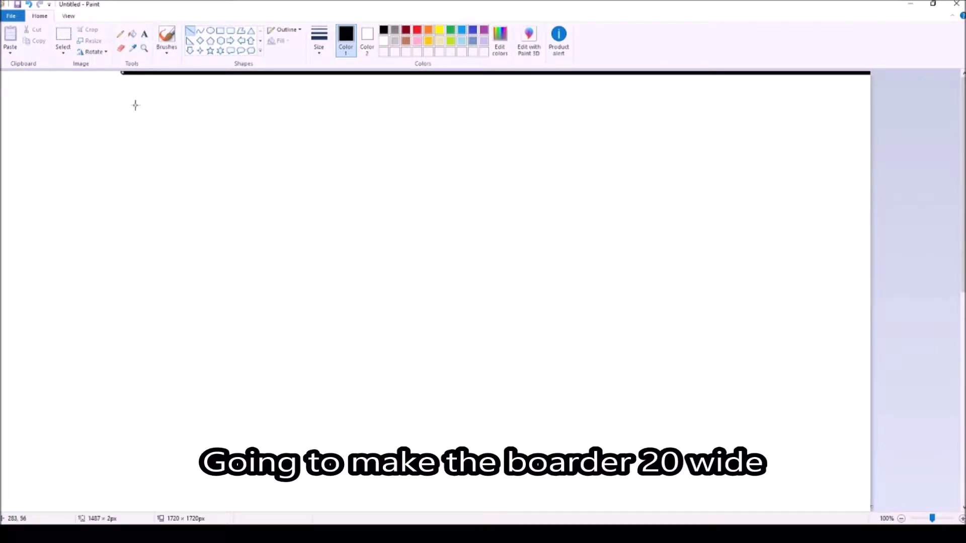
pyautogui.click(63, 40)
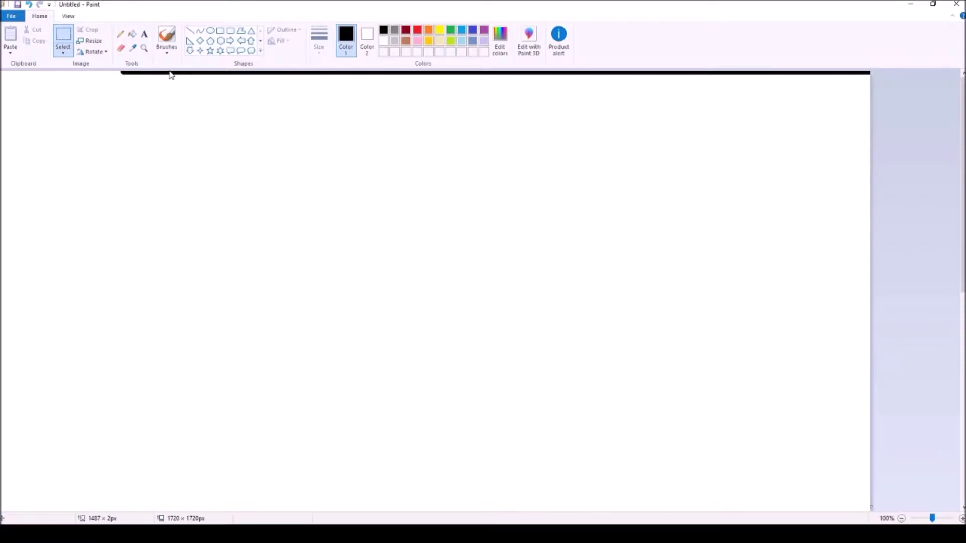
pyautogui.moveTo(188, 73); pyautogui.dragTo(188, 74)
pyautogui.moveTo(182, 82); pyautogui.dragTo(72, 75)
pyautogui.moveTo(189, 78); pyautogui.dragTo(876, 79)
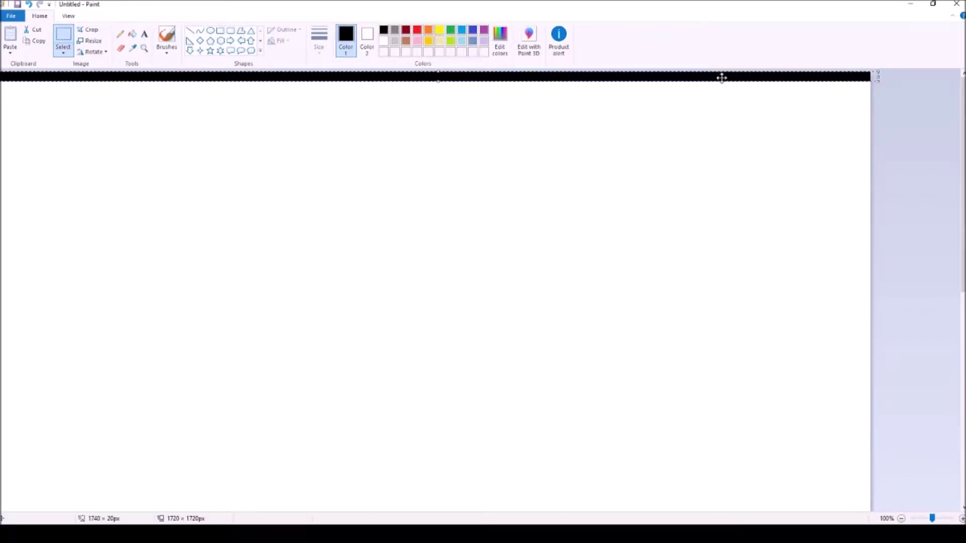
pyautogui.rightClick(721, 78)
pyautogui.click(746, 95)
pyautogui.click(138, 134)
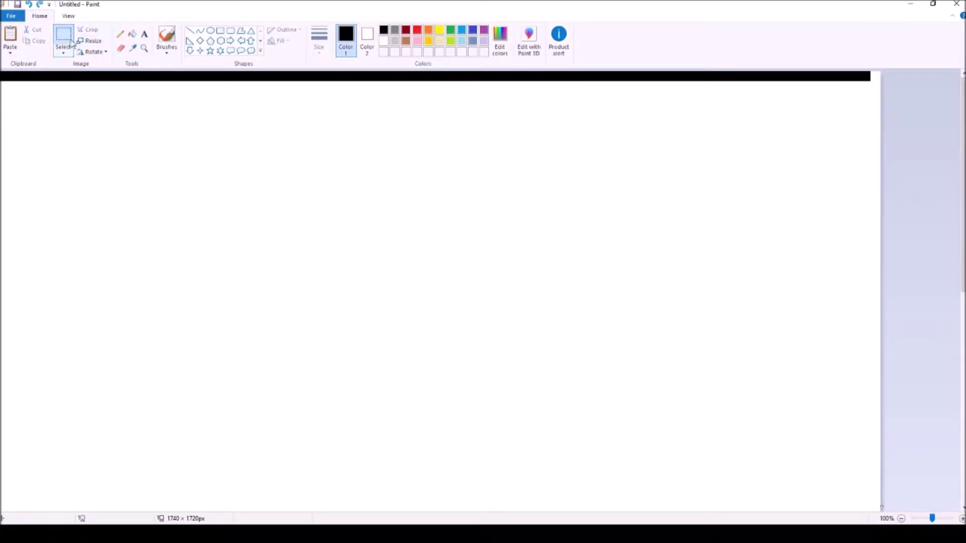
# - Copy a 72 × 20 px piece of the top border, paste it at the bottom edge and stretch it across the full width
pyautogui.moveTo(168, 71); pyautogui.dragTo(205, 81)
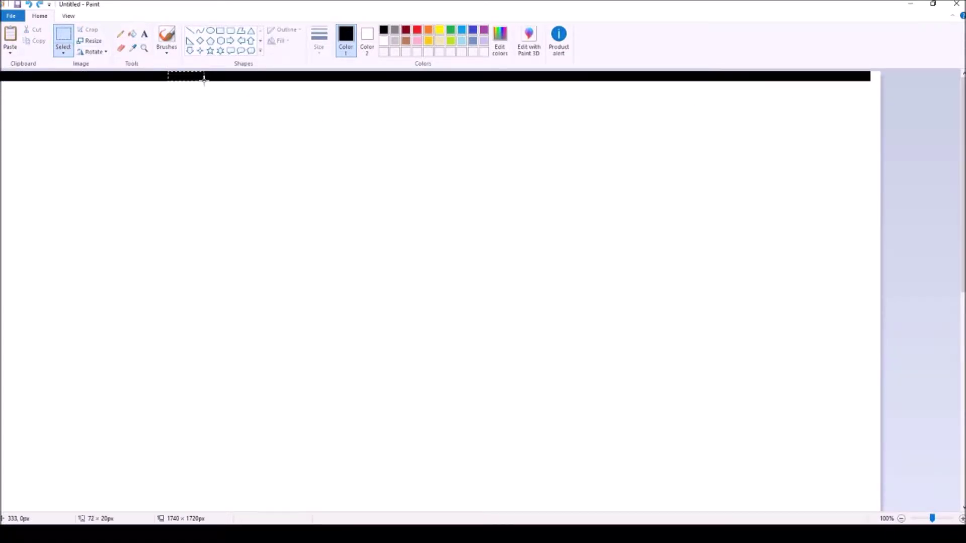
pyautogui.rightClick(192, 77)
pyautogui.click(212, 97)
pyautogui.scroll(-8, 229, 171)
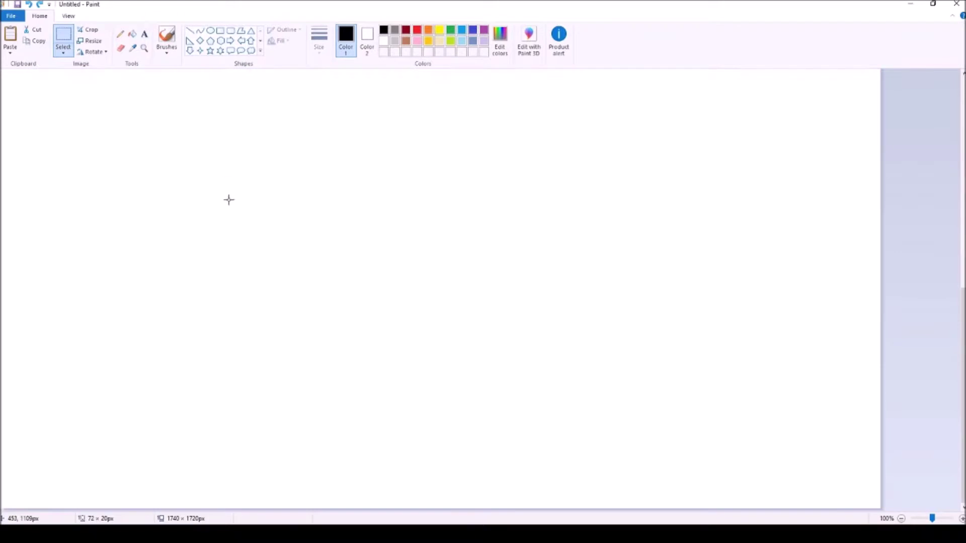
pyautogui.rightClick(232, 432)
pyautogui.click(259, 346)
pyautogui.moveTo(9, 76); pyautogui.dragTo(884, 502)
pyautogui.moveTo(237, 504); pyautogui.dragTo(2, 504)
pyautogui.click(261, 408)
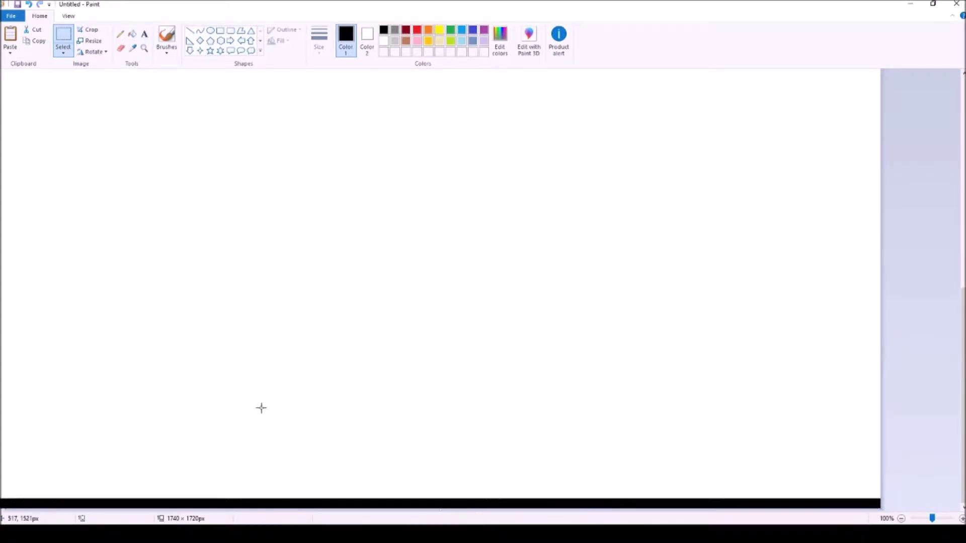
# - Paste the border piece again, rotate it 90° right and stretch it along the canvas's entire left edge
pyautogui.rightClick(93, 255)
pyautogui.click(144, 283)
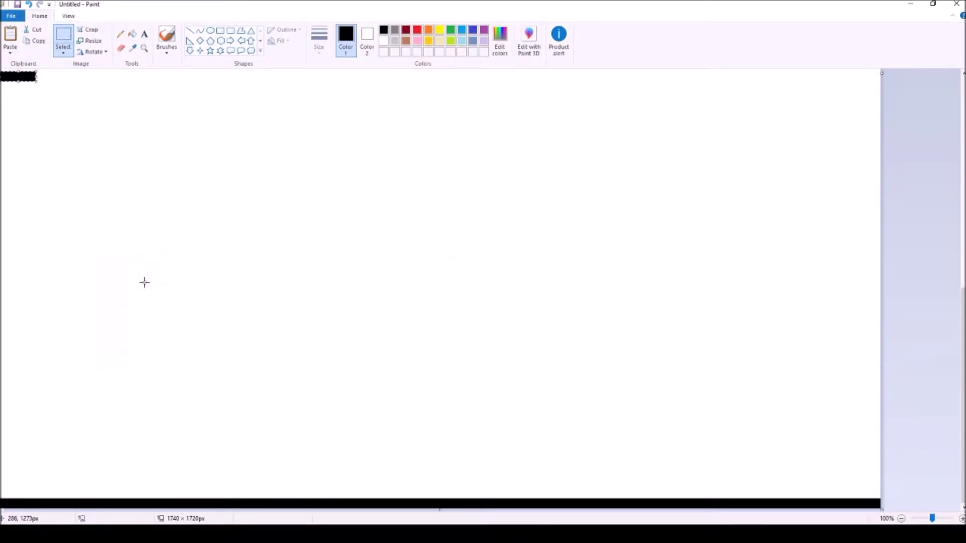
pyautogui.click(94, 51)
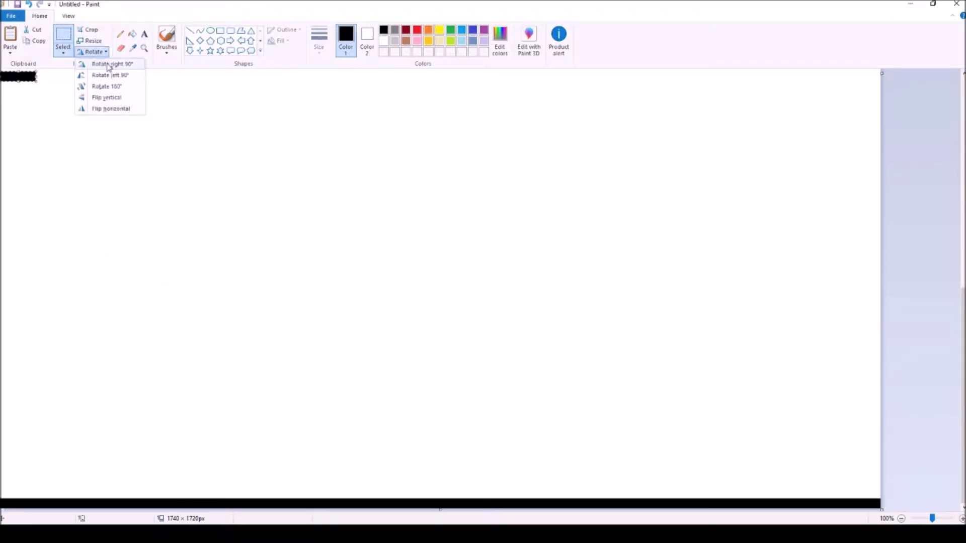
pyautogui.click(108, 65)
pyautogui.moveTo(6, 88); pyautogui.dragTo(5, 441)
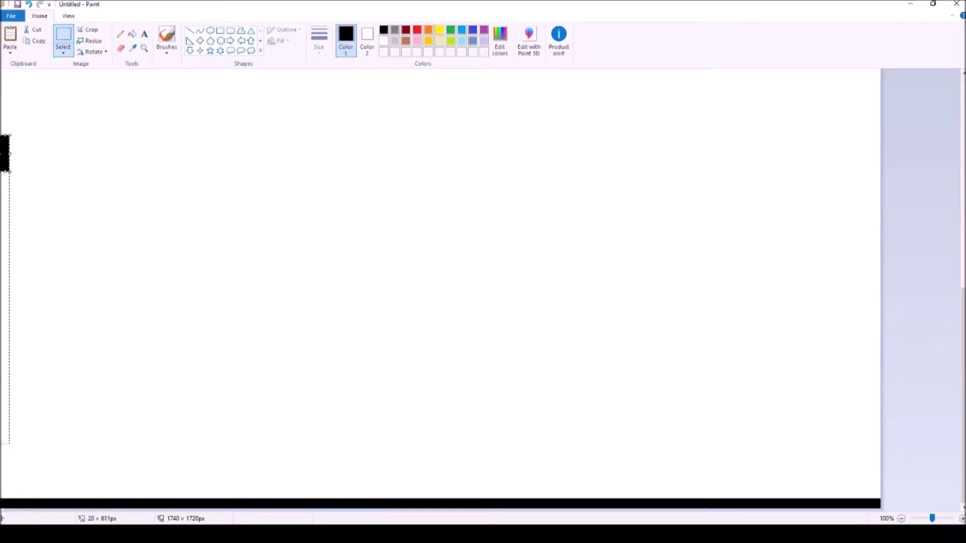
pyautogui.moveTo(5, 499); pyautogui.dragTo(5, 506)
pyautogui.scroll(6, 92, 339)
pyautogui.scroll(-3, 42, 343)
pyautogui.moveTo(4, 347); pyautogui.dragTo(11, 83)
pyautogui.scroll(3, 26, 140)
pyautogui.moveTo(6, 300); pyautogui.dragTo(7, 85)
pyautogui.click(50, 110)
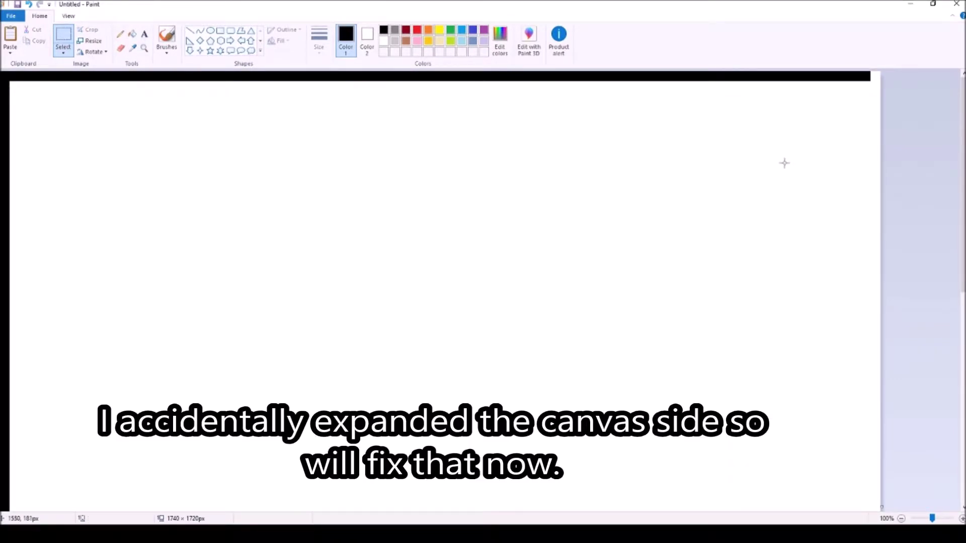
# - Reduce the canvas width to 1720 px so it ends flush with the top border strip
pyautogui.scroll(-10, 755, 176)
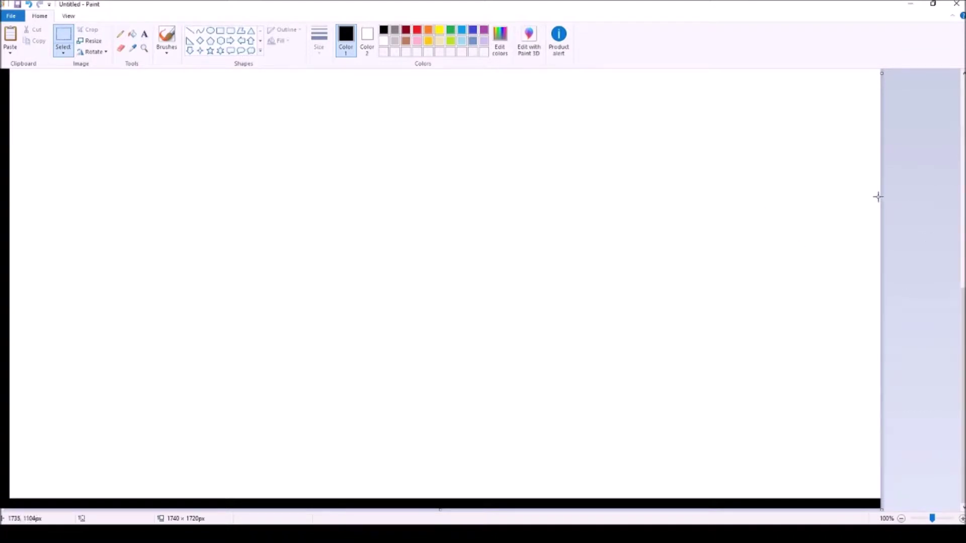
pyautogui.scroll(5, 878, 197)
pyautogui.scroll(-2, 878, 215)
pyautogui.moveTo(880, 294); pyautogui.dragTo(870, 295)
# - Paste the border piece, rotate it 90° left and stretch it along the canvas's entire right edge
pyautogui.rightClick(803, 279)
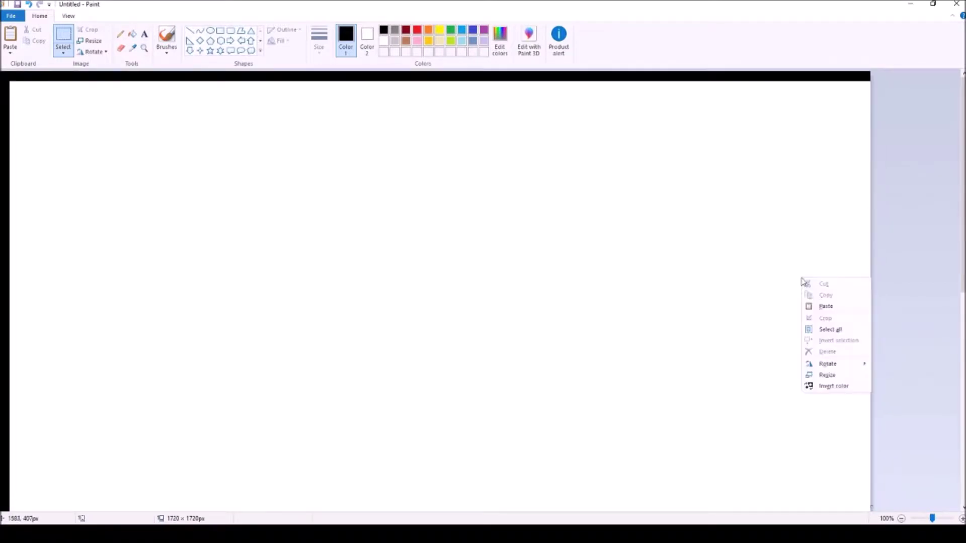
pyautogui.click(824, 306)
pyautogui.click(94, 52)
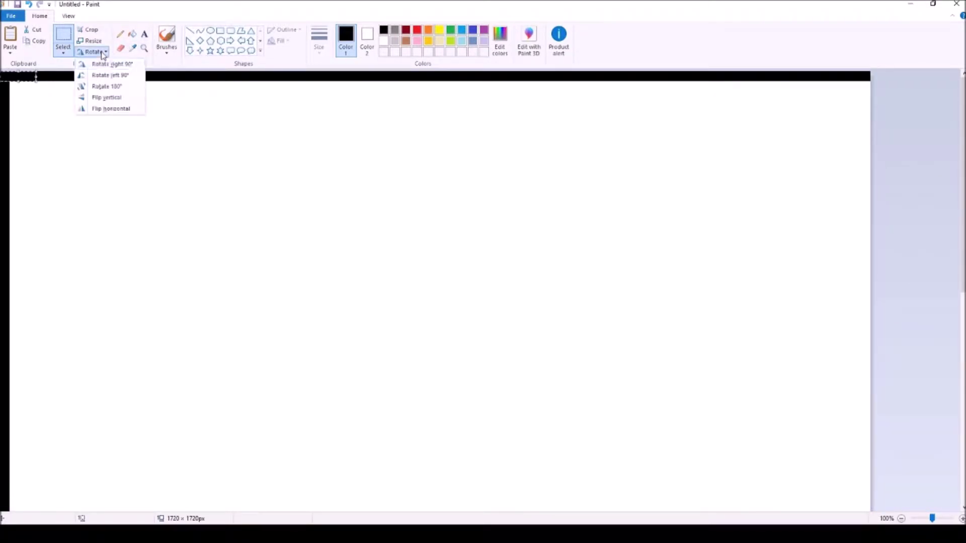
pyautogui.click(107, 73)
pyautogui.moveTo(63, 87); pyautogui.dragTo(858, 409)
pyautogui.scroll(-4, 848, 266)
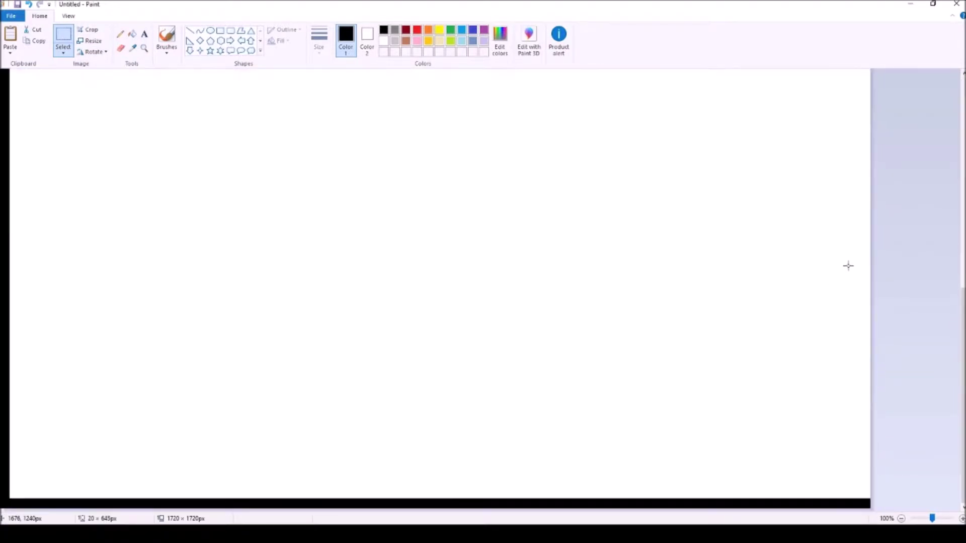
pyautogui.scroll(2, 848, 266)
pyautogui.moveTo(867, 196); pyautogui.dragTo(870, 459)
pyautogui.scroll(-3, 852, 388)
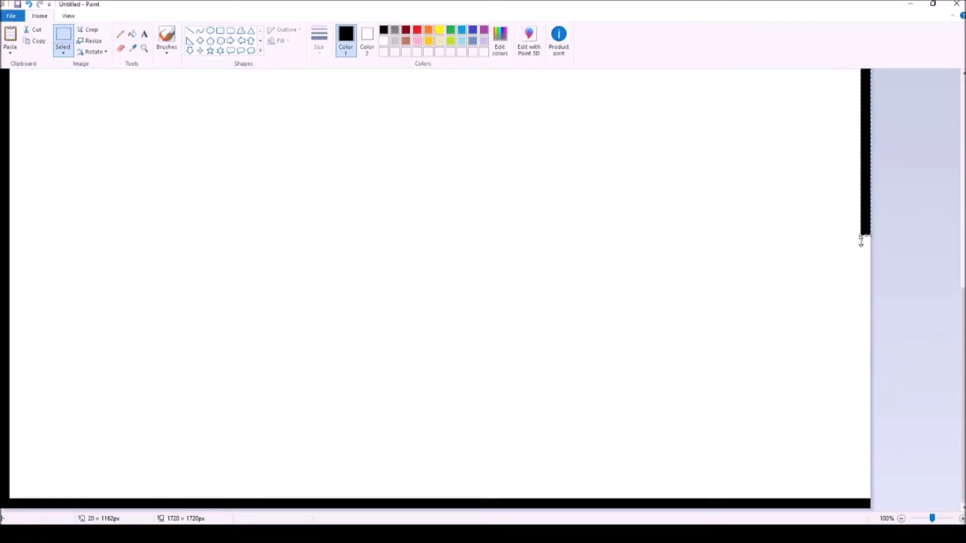
pyautogui.moveTo(865, 235); pyautogui.dragTo(866, 506)
pyautogui.click(651, 317)
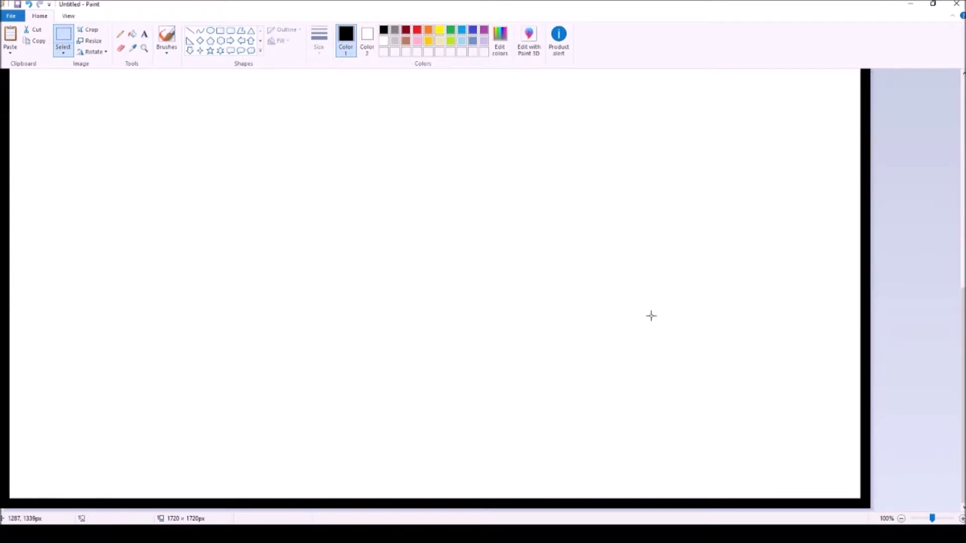
# - Copy a square section of the canvas's top-left corner including its black border
pyautogui.scroll(6, 208, 162)
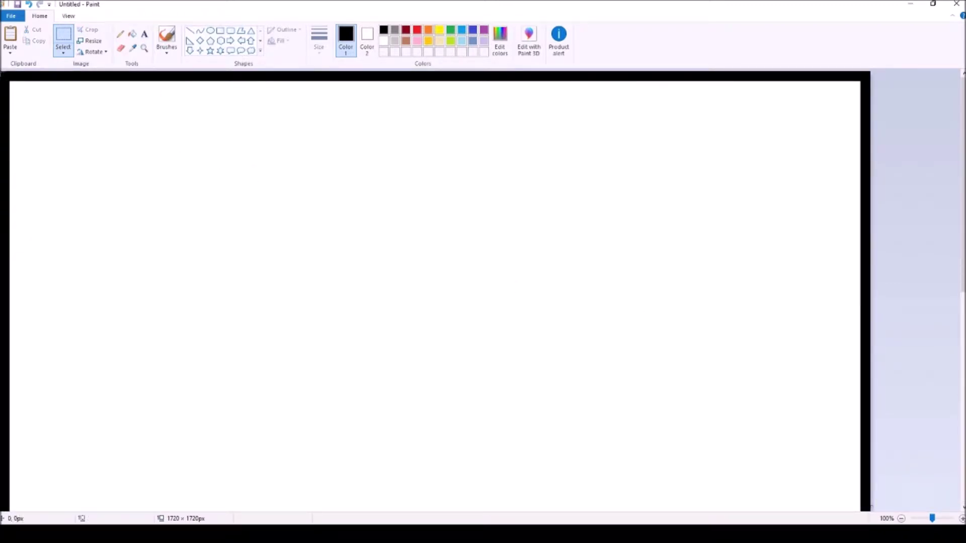
pyautogui.moveTo(5, 81); pyautogui.dragTo(105, 176)
pyautogui.rightClick(84, 140)
pyautogui.click(105, 158)
# - Paste the corner section, rotate it 180° and position it to enclose a square in the canvas's top-left corner
pyautogui.rightClick(213, 190)
pyautogui.click(242, 216)
pyautogui.click(102, 52)
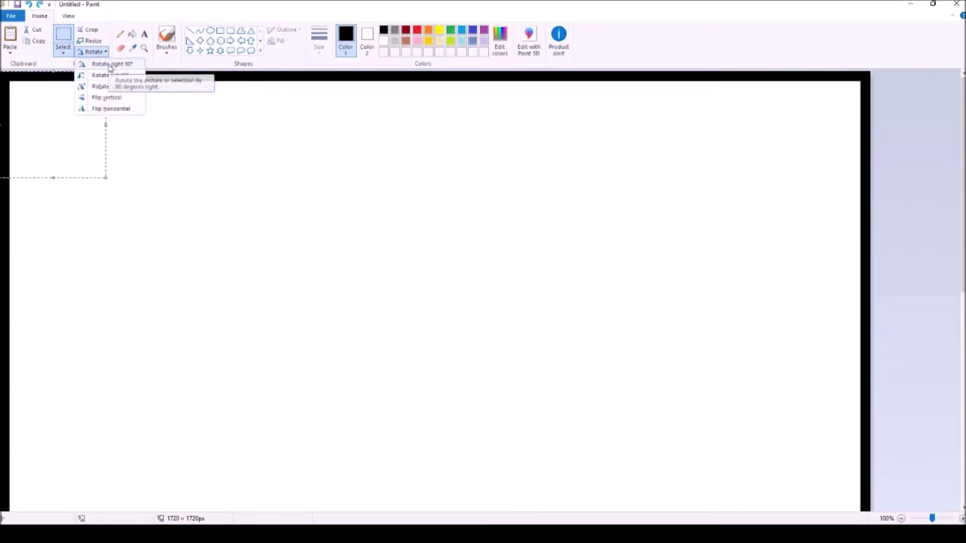
pyautogui.click(109, 66)
pyautogui.click(96, 52)
pyautogui.click(103, 65)
pyautogui.moveTo(51, 105); pyautogui.dragTo(60, 115)
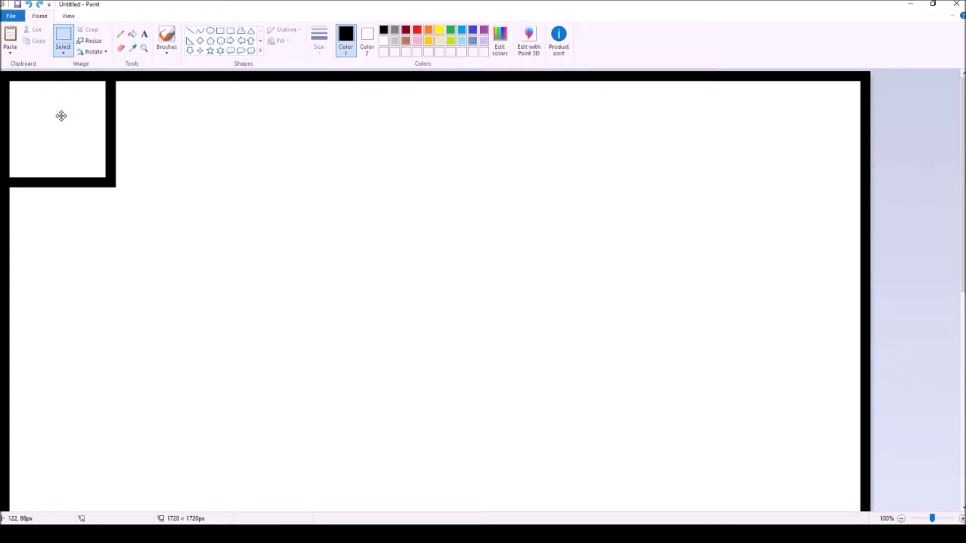
pyautogui.moveTo(61, 116); pyautogui.dragTo(61, 116)
pyautogui.click(160, 108)
# - Fill the enclosed corner square with black and copy the board square inside the border
pyautogui.click(132, 33)
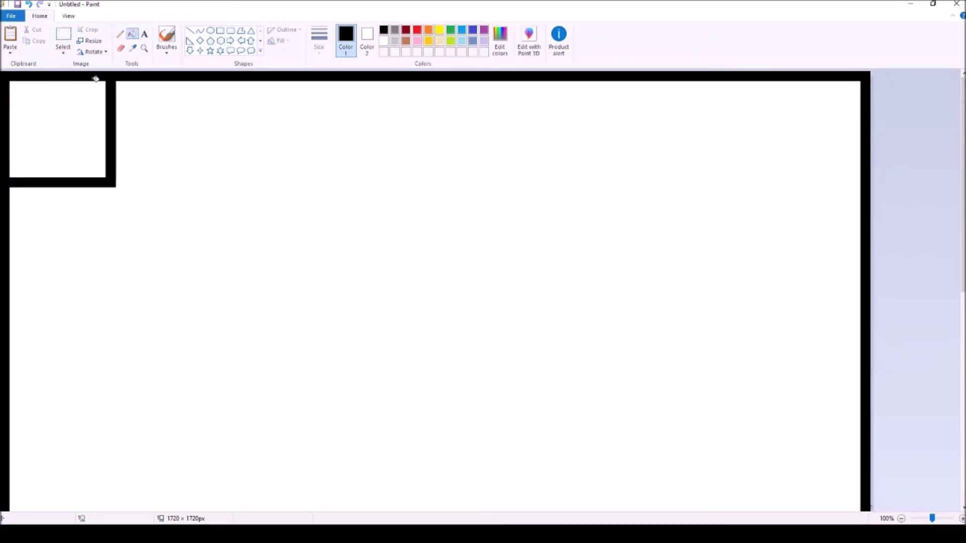
pyautogui.click(73, 84)
pyautogui.click(63, 36)
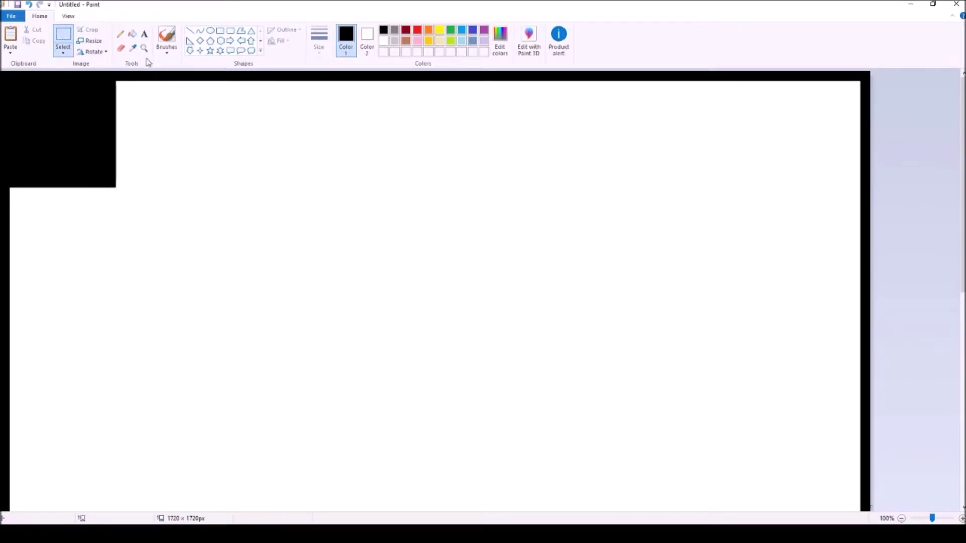
pyautogui.keyDown('ctrl'); pyautogui.scroll(1, 116, 186); pyautogui.keyUp('ctrl')
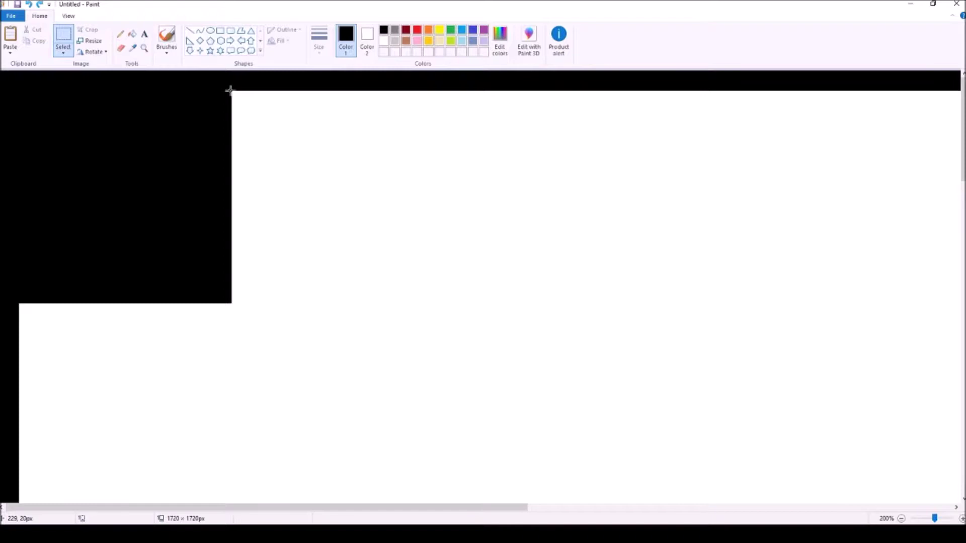
pyautogui.moveTo(230, 90); pyautogui.dragTo(18, 301)
pyautogui.rightClick(126, 204)
pyautogui.click(150, 220)
pyautogui.click(322, 196)
# - Paste the black square into row two, column two and again into row one, column three
pyautogui.rightClick(286, 248)
pyautogui.click(327, 276)
pyautogui.moveTo(51, 131); pyautogui.dragTo(285, 364)
pyautogui.rightClick(518, 216)
pyautogui.click(543, 243)
pyautogui.moveTo(72, 153); pyautogui.dragTo(506, 171)
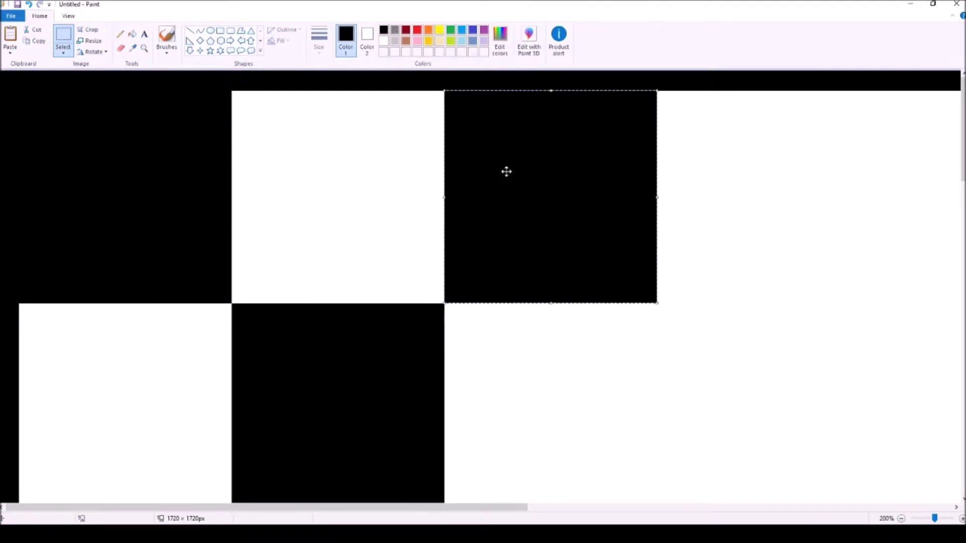
# - Paste the black square into row two, column four and again into row one, column five
pyautogui.moveTo(444, 507); pyautogui.dragTo(534, 509)
pyautogui.scroll(-2, 476, 397)
pyautogui.scroll(2, 476, 397)
pyautogui.rightClick(524, 372)
pyautogui.click(548, 402)
pyautogui.moveTo(54, 142); pyautogui.dragTo(519, 373)
pyautogui.moveTo(527, 508); pyautogui.dragTo(653, 508)
pyautogui.rightClick(554, 206)
pyautogui.click(578, 234)
pyautogui.moveTo(111, 160); pyautogui.dragTo(559, 180)
# - Paste the black square into row two, column six and again into row one, column seven
pyautogui.click(505, 437)
pyautogui.moveTo(411, 506); pyautogui.dragTo(534, 505)
pyautogui.rightClick(524, 345)
pyautogui.click(549, 372)
pyautogui.moveTo(76, 140); pyautogui.dragTo(492, 372)
pyautogui.rightClick(744, 218)
pyautogui.click(767, 246)
pyautogui.moveTo(54, 163); pyautogui.dragTo(683, 183)
# - Paste the black square into row two, column eight and align it flush with the neighbouring squares and right border
pyautogui.moveTo(537, 507); pyautogui.dragTo(601, 507)
pyautogui.click(702, 351)
pyautogui.rightClick(747, 361)
pyautogui.click(770, 390)
pyautogui.moveTo(53, 147); pyautogui.dragTo(776, 386)
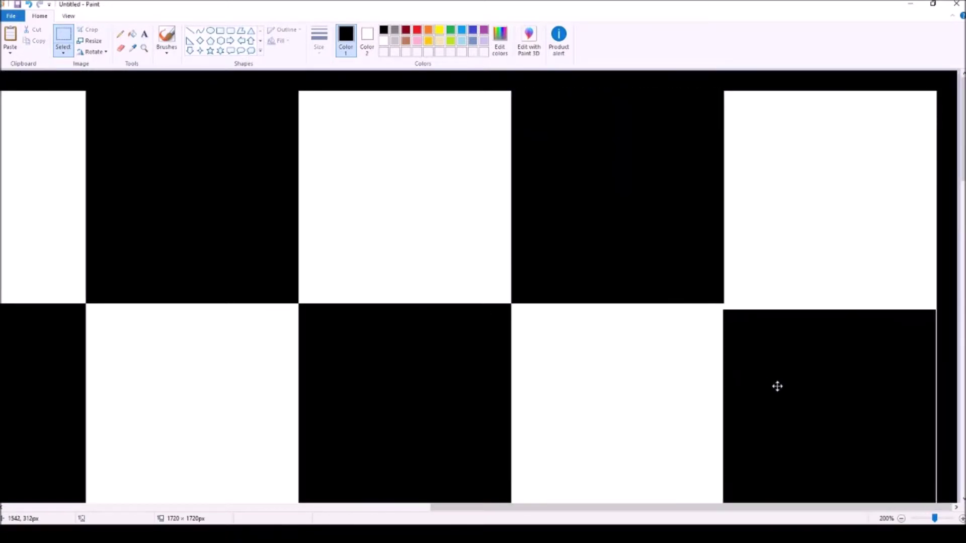
pyautogui.moveTo(743, 345); pyautogui.dragTo(745, 342)
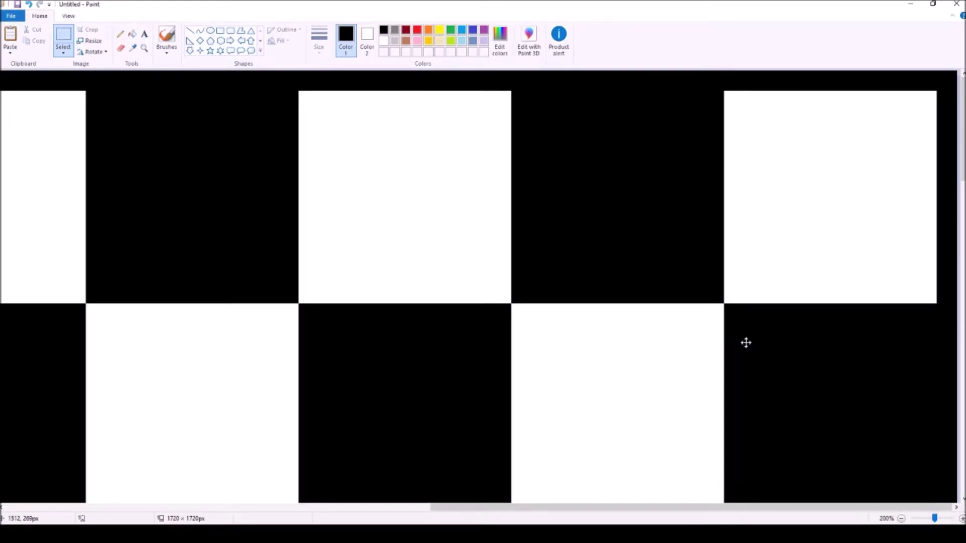
# - Copy the two finished checkered rows inside the border as a block of 1682 × 421 px
pyautogui.scroll(-4, 639, 317)
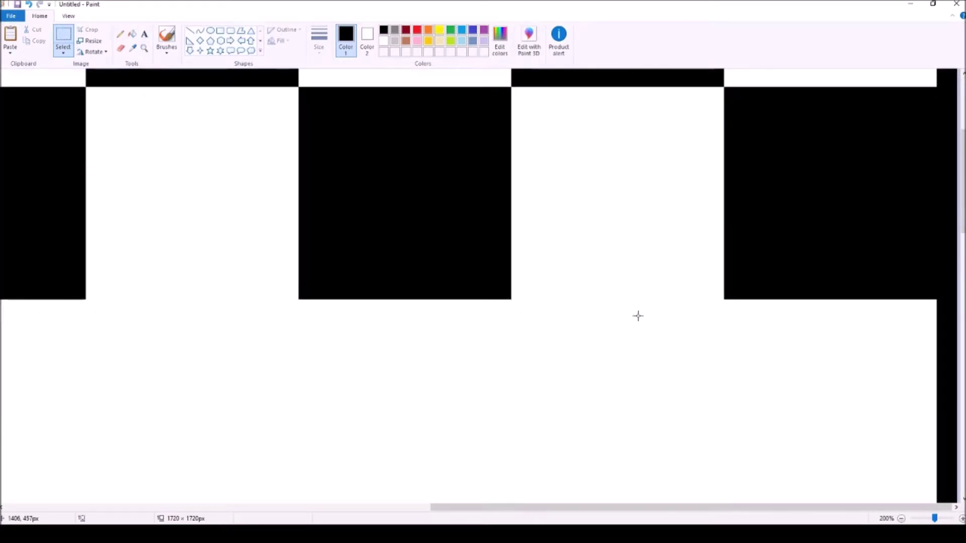
pyautogui.scroll(2, 647, 304)
pyautogui.click(144, 49)
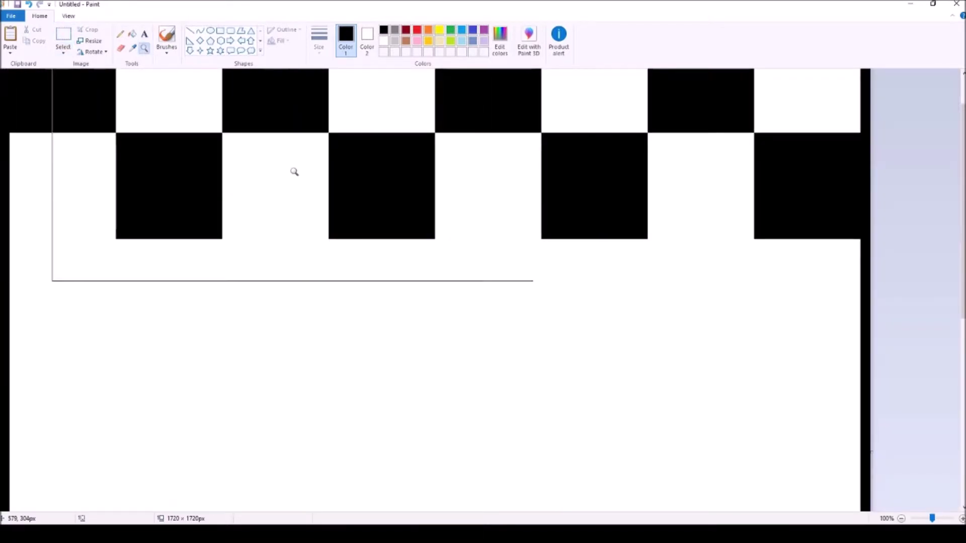
pyautogui.scroll(1, 291, 170)
pyautogui.click(63, 35)
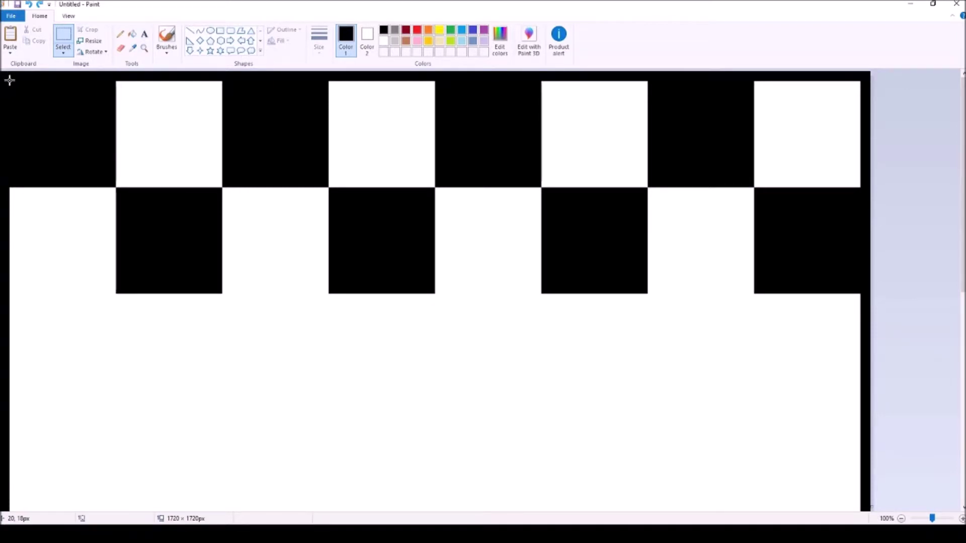
pyautogui.moveTo(9, 81); pyautogui.dragTo(861, 294)
pyautogui.rightClick(770, 248)
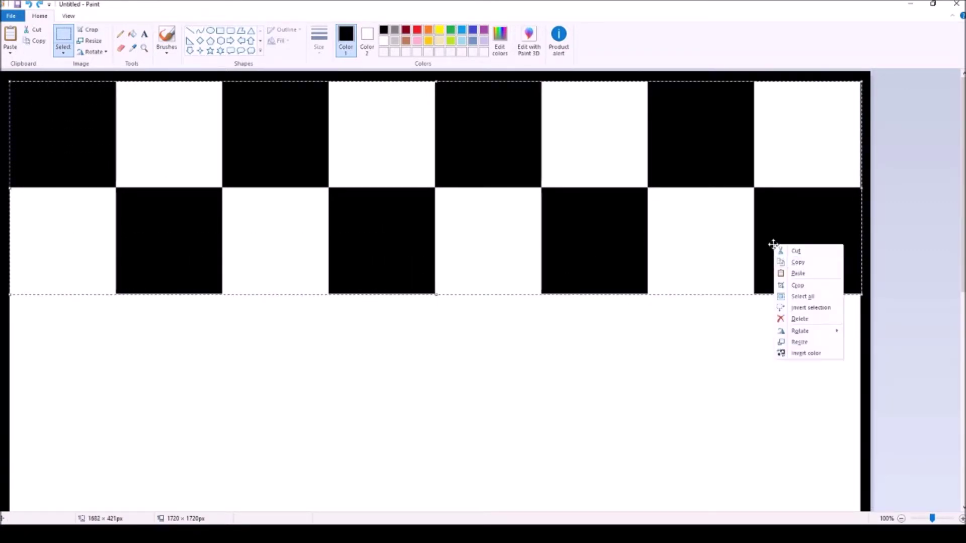
pyautogui.click(792, 261)
# - Paste the two-row block directly below the existing rows to form rows three and four
pyautogui.scroll(-3, 302, 206)
pyautogui.rightClick(172, 261)
pyautogui.click(189, 290)
pyautogui.moveTo(98, 123); pyautogui.dragTo(97, 230)
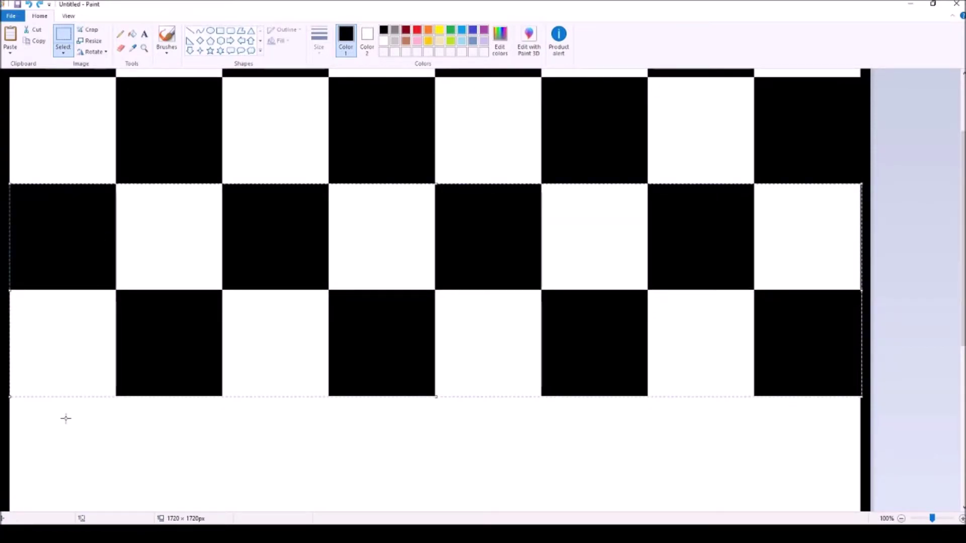
pyautogui.click(65, 439)
# - Paste the two-row block again and align it below row four to form rows five and six
pyautogui.scroll(-3, 95, 311)
pyautogui.rightClick(102, 301)
pyautogui.click(134, 326)
pyautogui.moveTo(63, 121); pyautogui.dragTo(72, 289)
pyautogui.moveTo(73, 248); pyautogui.dragTo(93, 228)
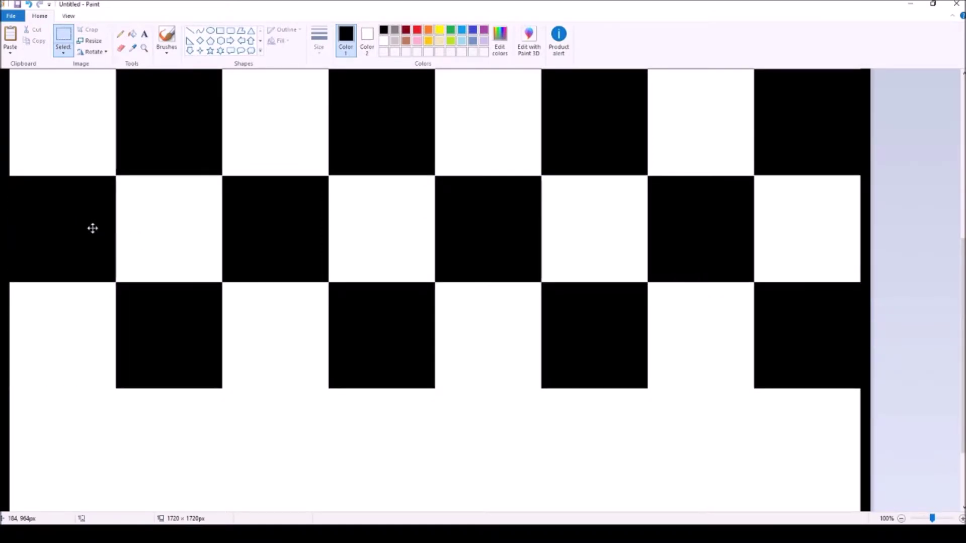
pyautogui.moveTo(93, 229); pyautogui.dragTo(94, 227)
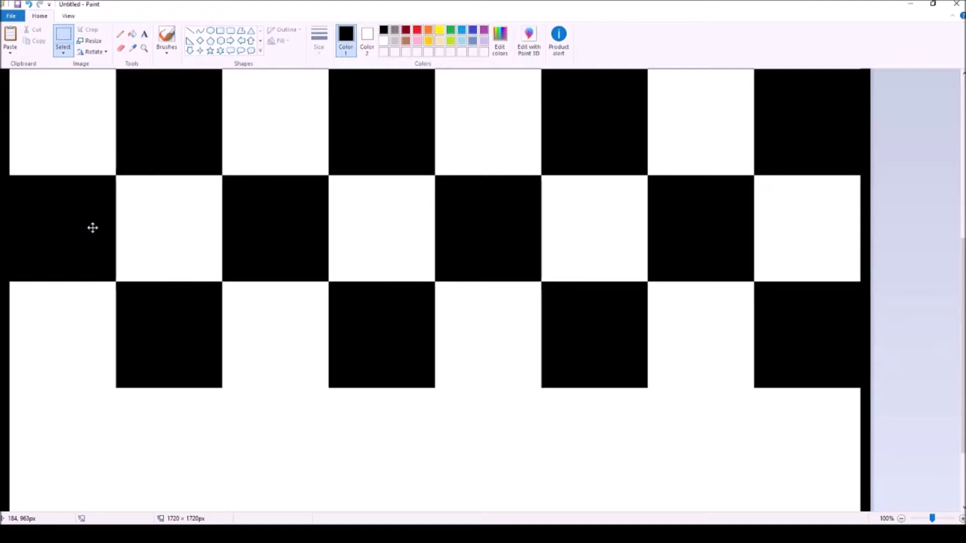
# - Paste the two-row block again and align it below row six to form rows seven and eight
pyautogui.scroll(-2, 94, 227)
pyautogui.rightClick(87, 367)
pyautogui.click(121, 395)
pyautogui.moveTo(83, 176); pyautogui.dragTo(83, 386)
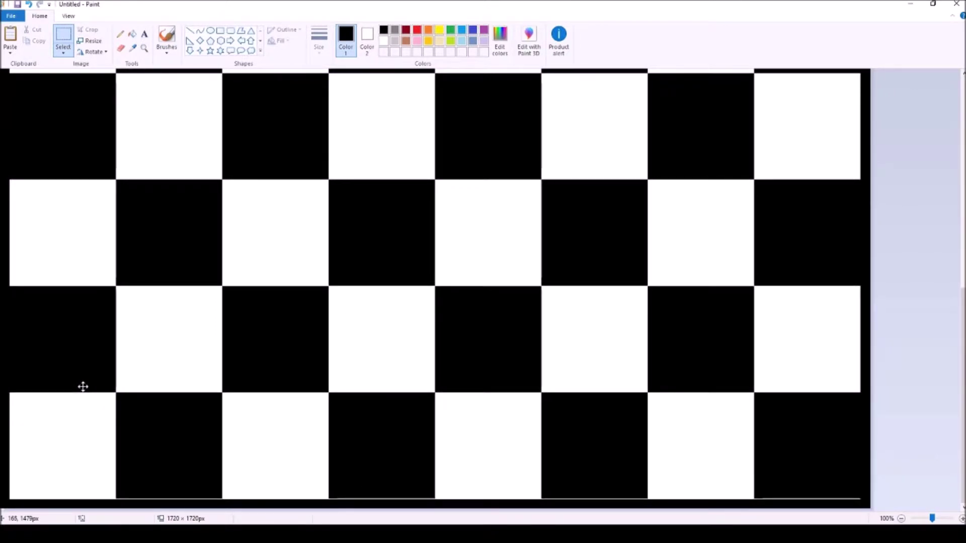
pyautogui.moveTo(83, 386); pyautogui.dragTo(83, 385)
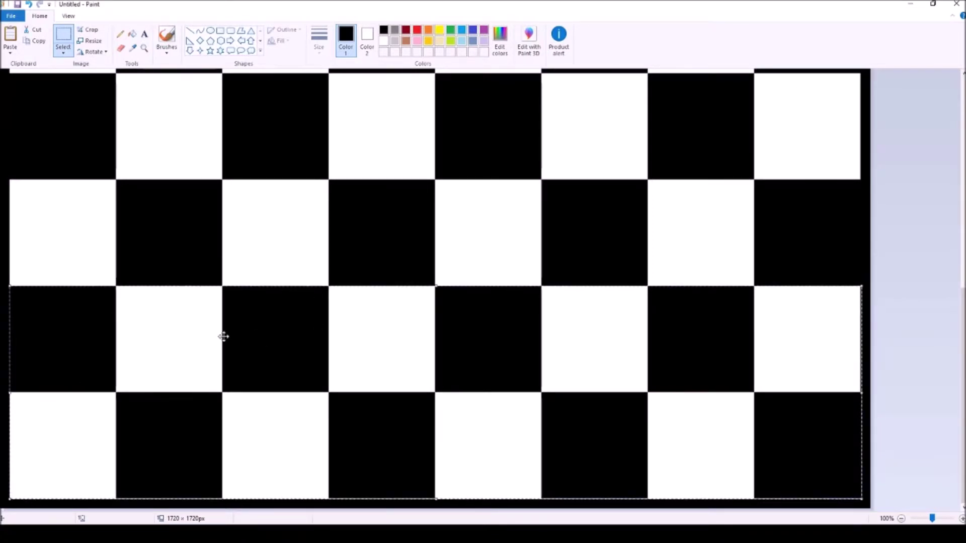
pyautogui.click(251, 252)
# - Select a small piece of the bottom border and stretch it across the full width, about 1721 × 20 px, covering the gap below row eight
pyautogui.moveTo(253, 499); pyautogui.dragTo(267, 513)
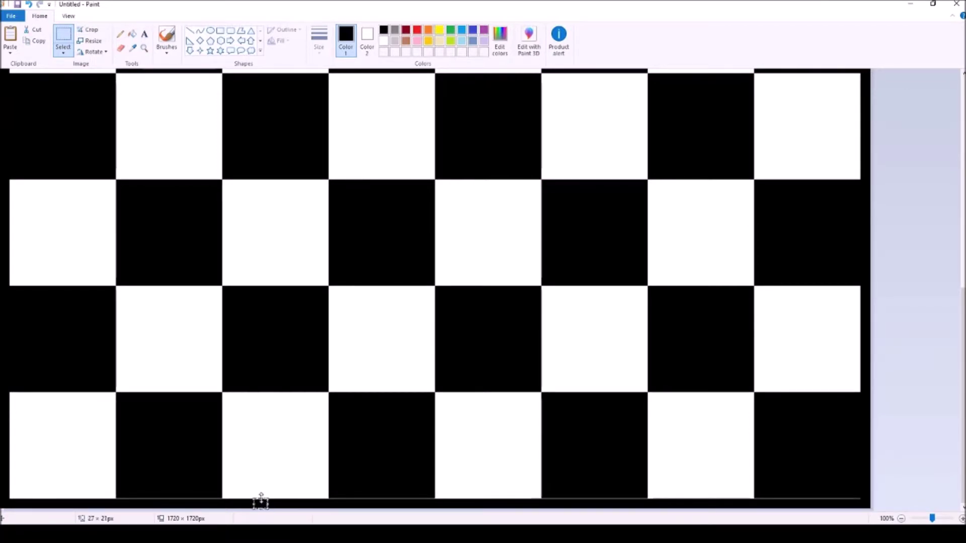
pyautogui.moveTo(282, 507); pyautogui.dragTo(869, 505)
pyautogui.moveTo(254, 503); pyautogui.dragTo(1, 501)
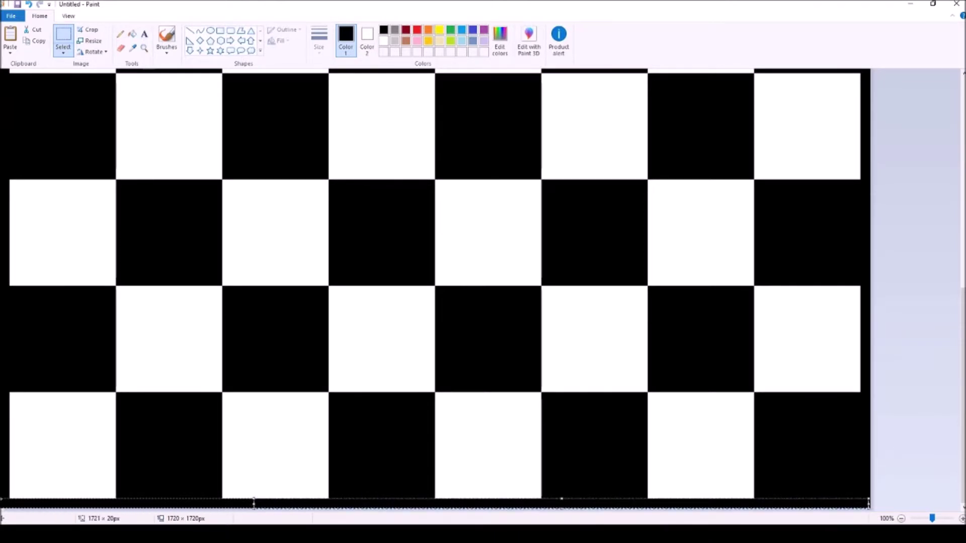
pyautogui.click(187, 454)
# - Resize the whole checkerboard image to 500 × 500 pixels
pyautogui.scroll(1, 278, 282)
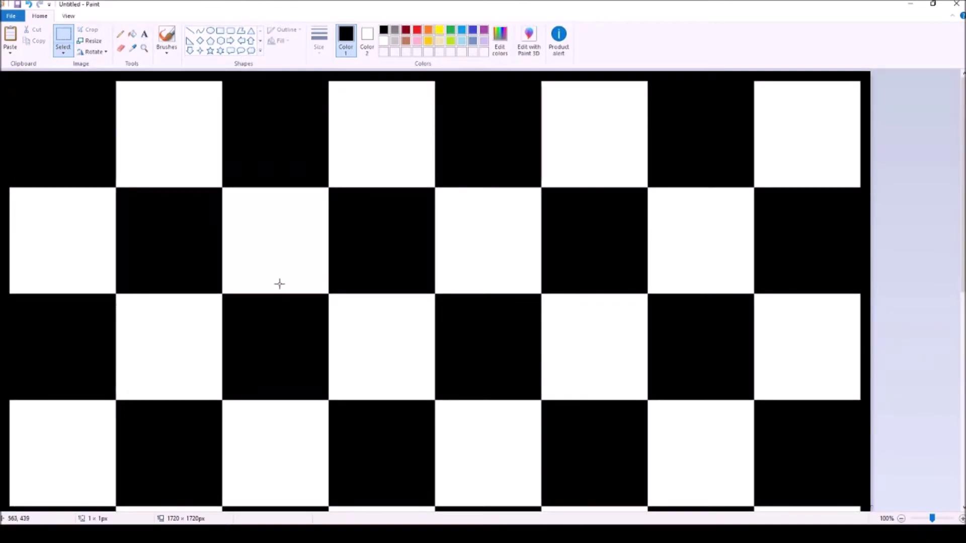
pyautogui.click(144, 48)
pyautogui.rightClick(227, 175)
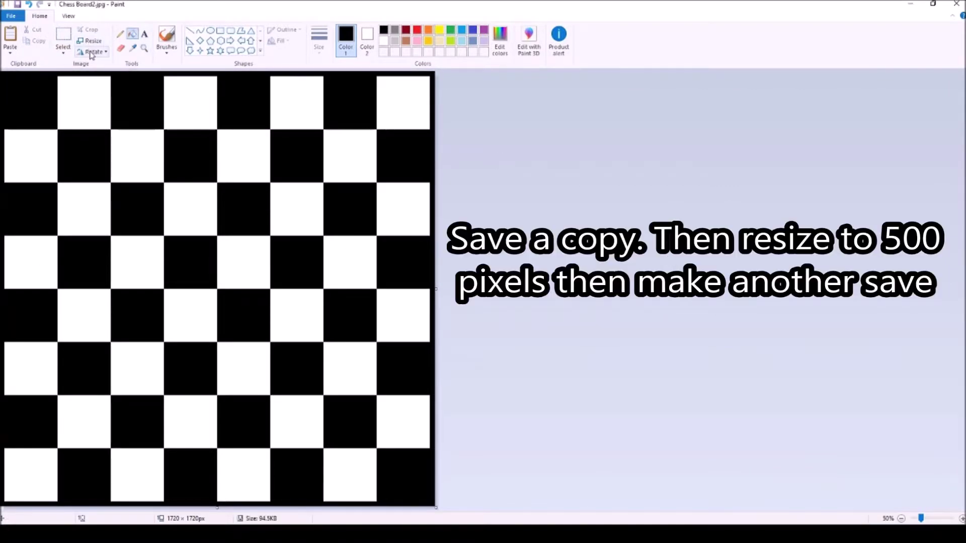
pyautogui.click(92, 43)
pyautogui.click(107, 77)
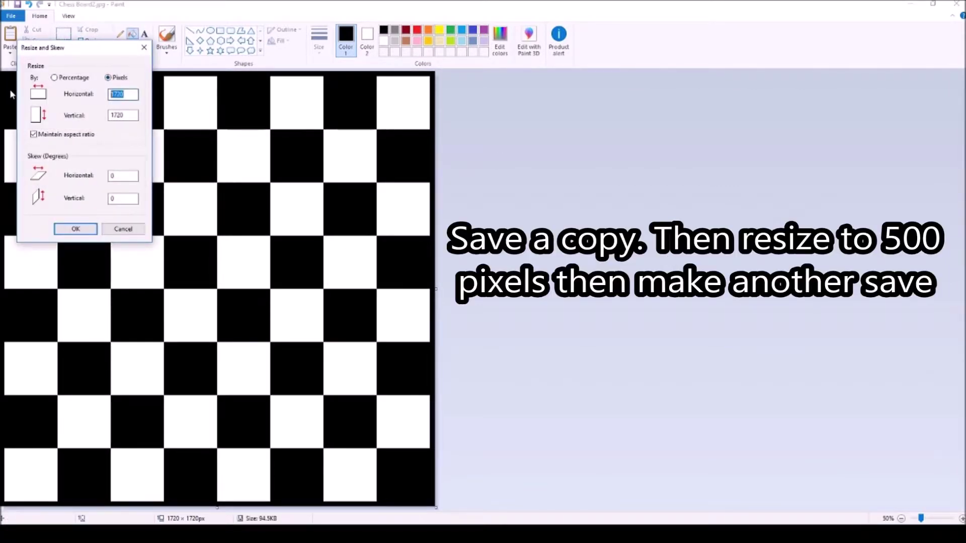
pyautogui.write('500')
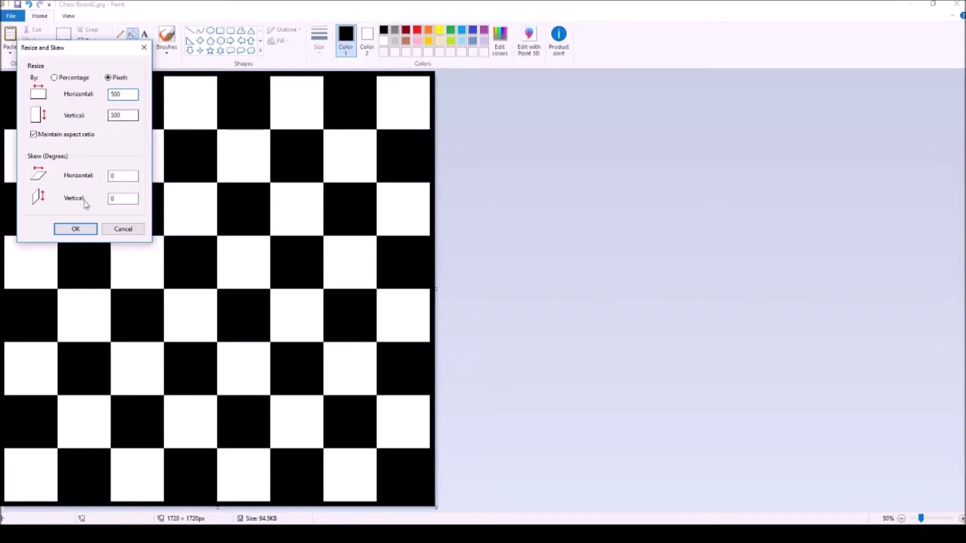
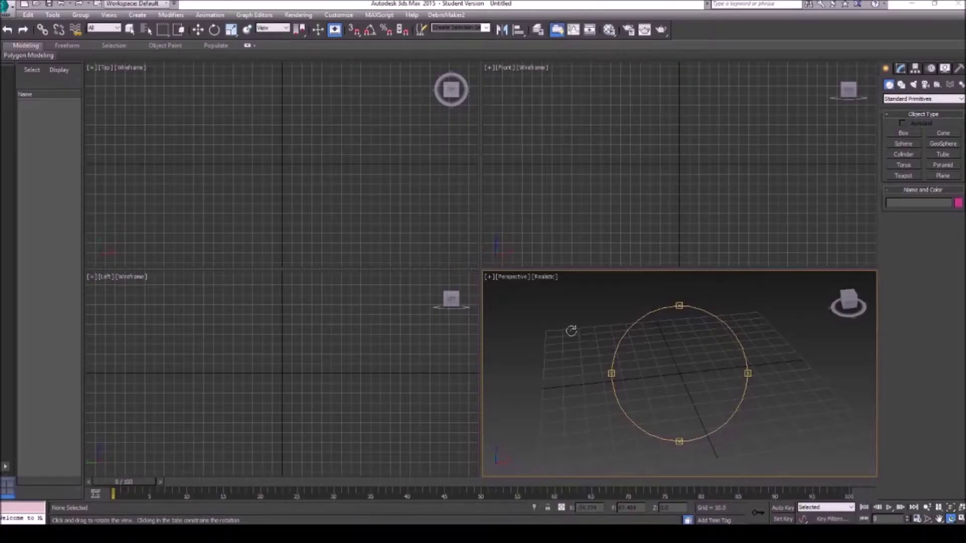
# - Switch to 3ds Max and create a flat box in the Perspective viewport, about 114 wide and 4 high
pyautogui.moveTo(642, 356); pyautogui.dragTo(673, 354)
pyautogui.click(910, 133)
pyautogui.click(909, 134)
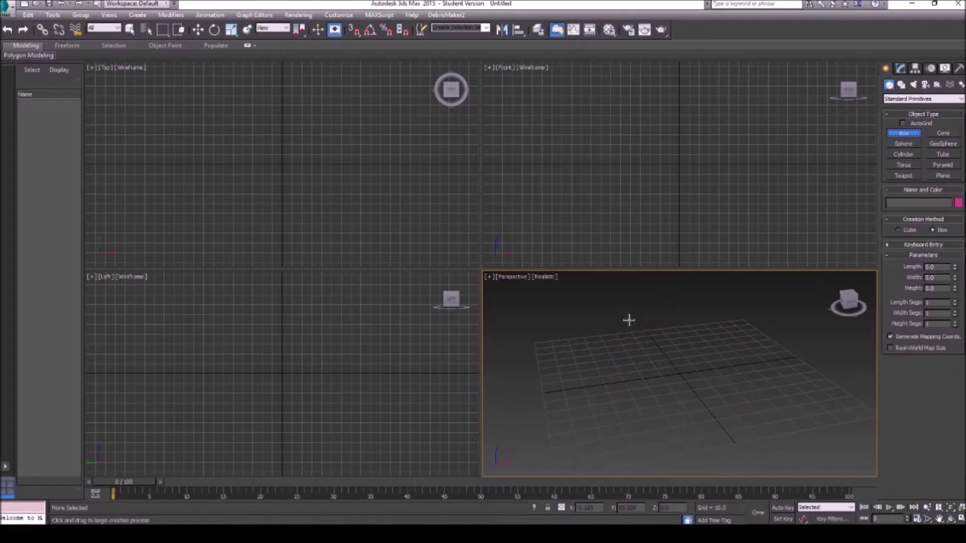
pyautogui.moveTo(588, 338); pyautogui.dragTo(863, 394)
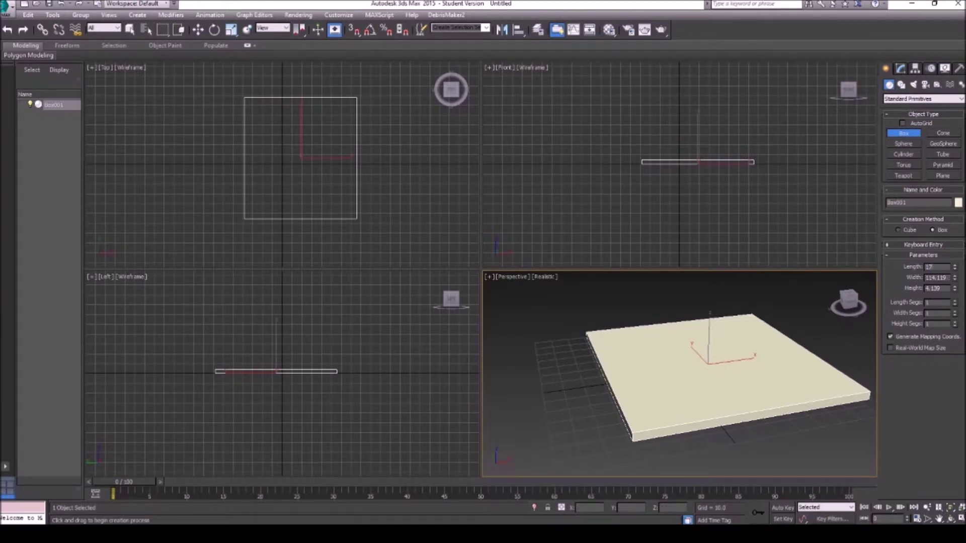
# - Set the box's length and width to 1765 and its height to 3
pyautogui.press('Tab')
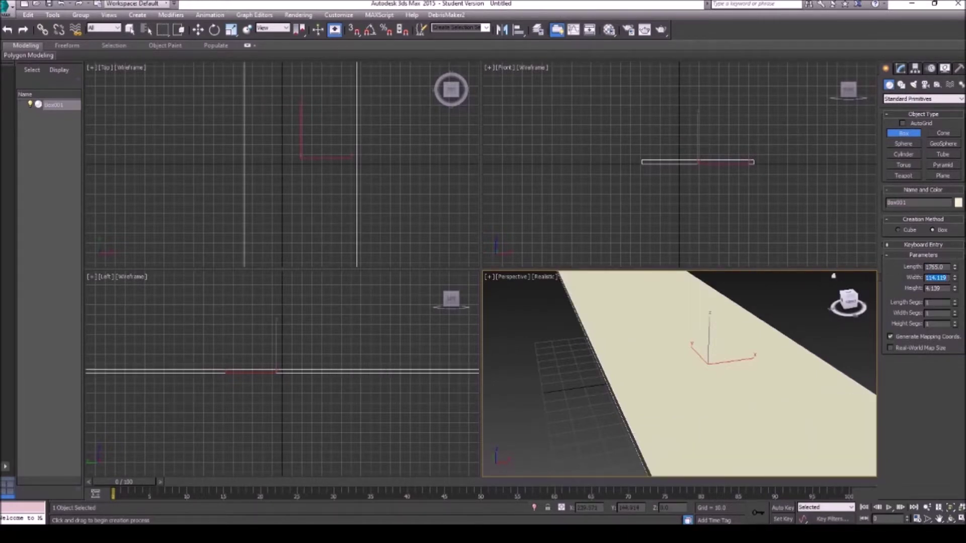
pyautogui.write('1765')
pyautogui.press('Tab')
pyautogui.scroll(-5, 694, 314)
pyautogui.scroll(2, 694, 314)
pyautogui.scroll(2, 694, 315)
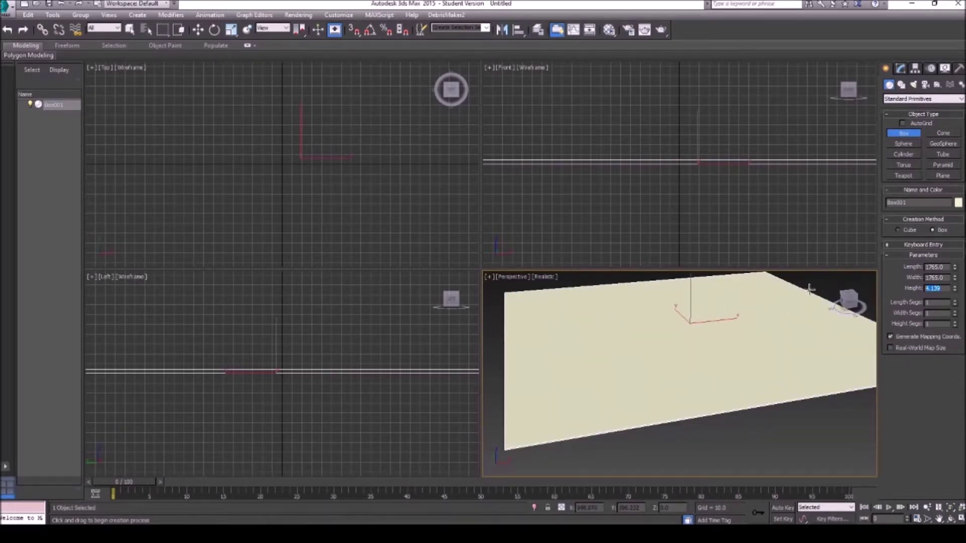
pyautogui.write('3')
pyautogui.press('Return')
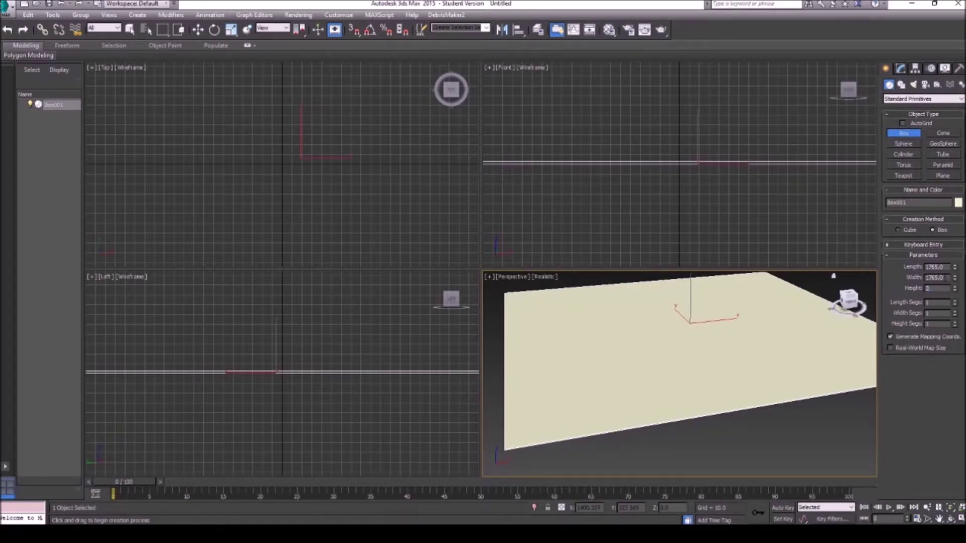
# - Convert the box to an Editable Poly
pyautogui.rightClick(747, 372)
pyautogui.rightClick(748, 372)
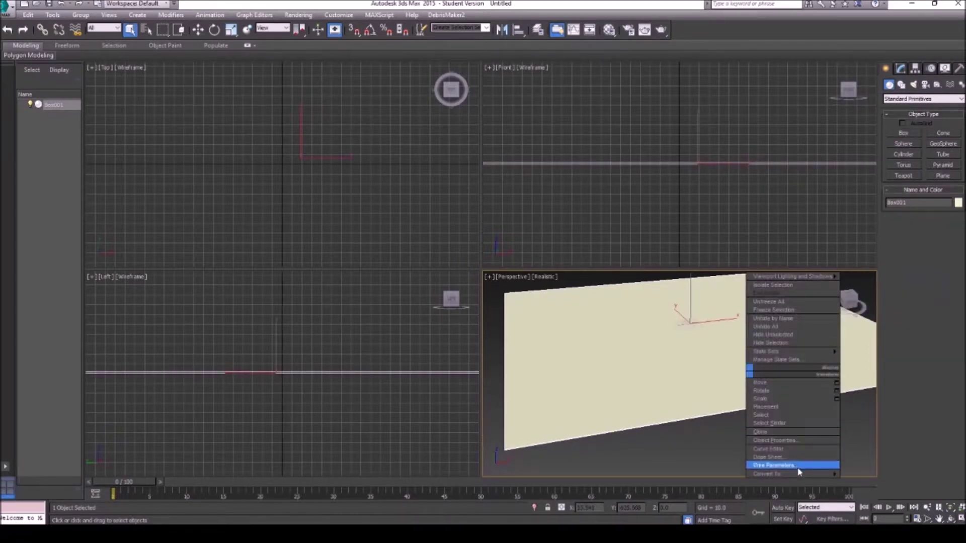
pyautogui.moveTo(831, 474)
pyautogui.click(870, 481)
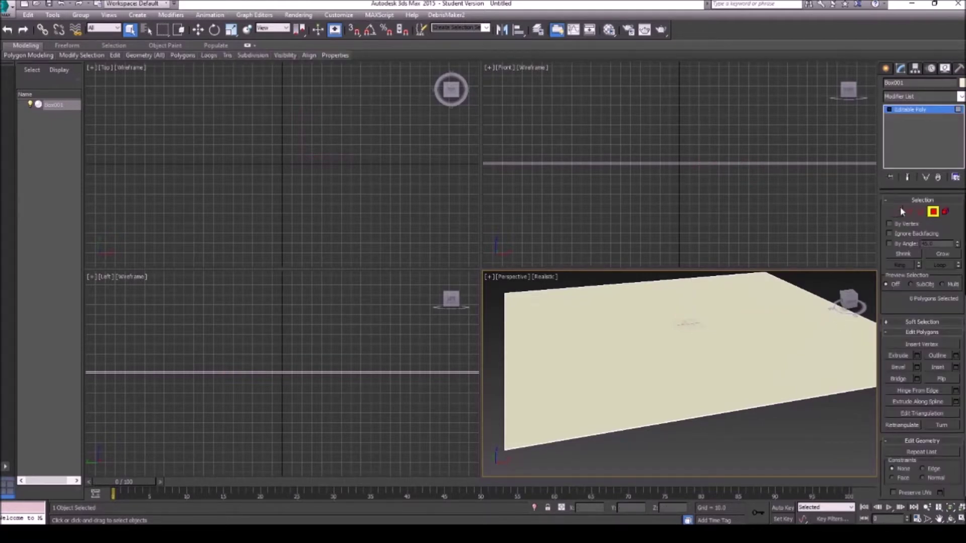
# - Select all edges of the board at the Edge sub-object level
pyautogui.click(908, 212)
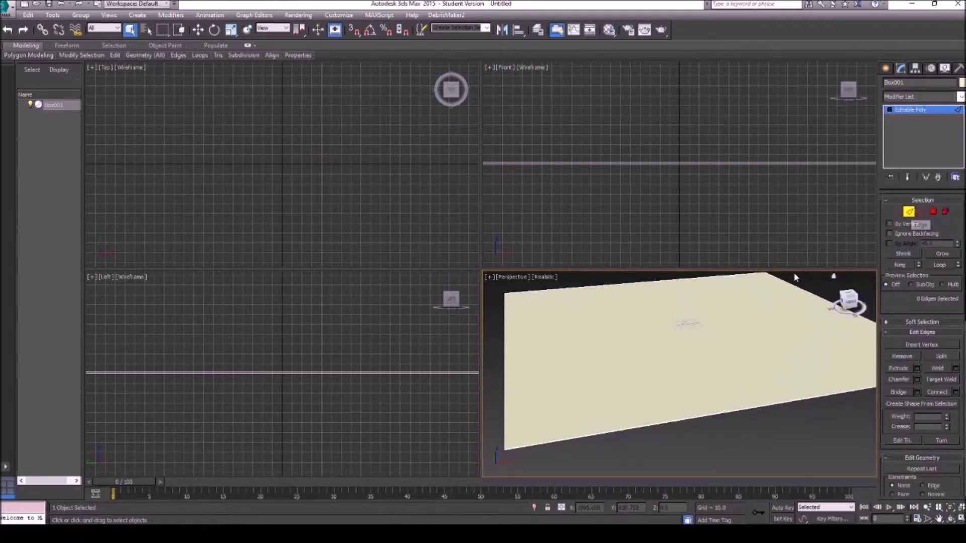
pyautogui.scroll(-3, 794, 274)
pyautogui.scroll(3, 793, 278)
pyautogui.click(941, 518)
pyautogui.moveTo(694, 360); pyautogui.dragTo(690, 392)
pyautogui.scroll(-2, 692, 385)
pyautogui.rightClick(574, 309)
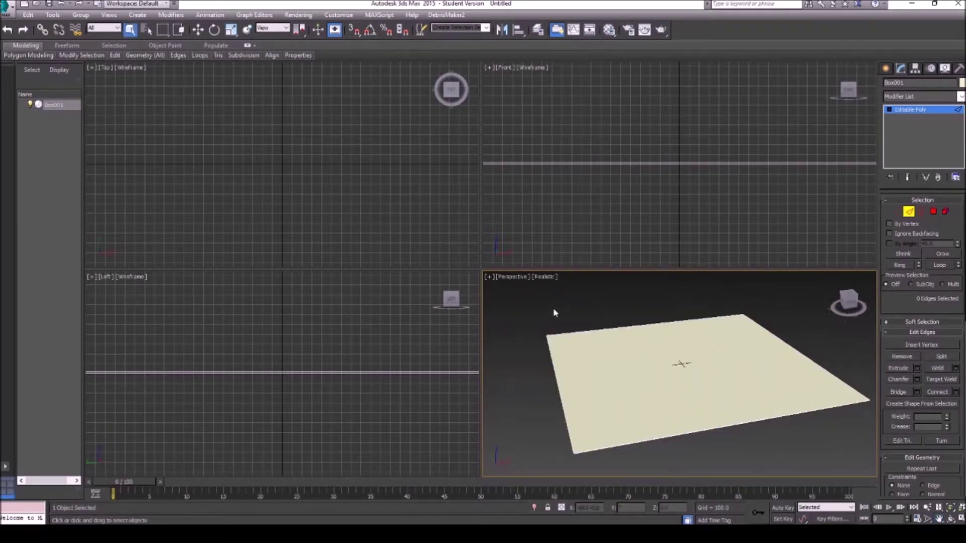
pyautogui.moveTo(804, 449); pyautogui.dragTo(893, 470)
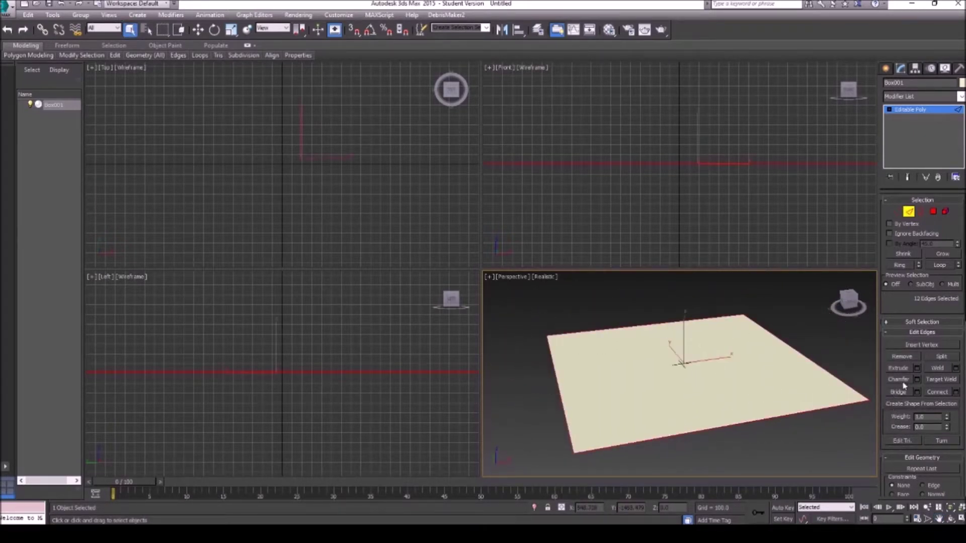
# - Chamfer the selected board edges by 0.5 with one segment
pyautogui.click(939, 519)
pyautogui.moveTo(659, 416); pyautogui.dragTo(672, 347)
pyautogui.scroll(4, 601, 371)
pyautogui.moveTo(599, 382); pyautogui.dragTo(691, 279)
pyautogui.scroll(2, 652, 341)
pyautogui.moveTo(627, 345); pyautogui.dragTo(657, 362)
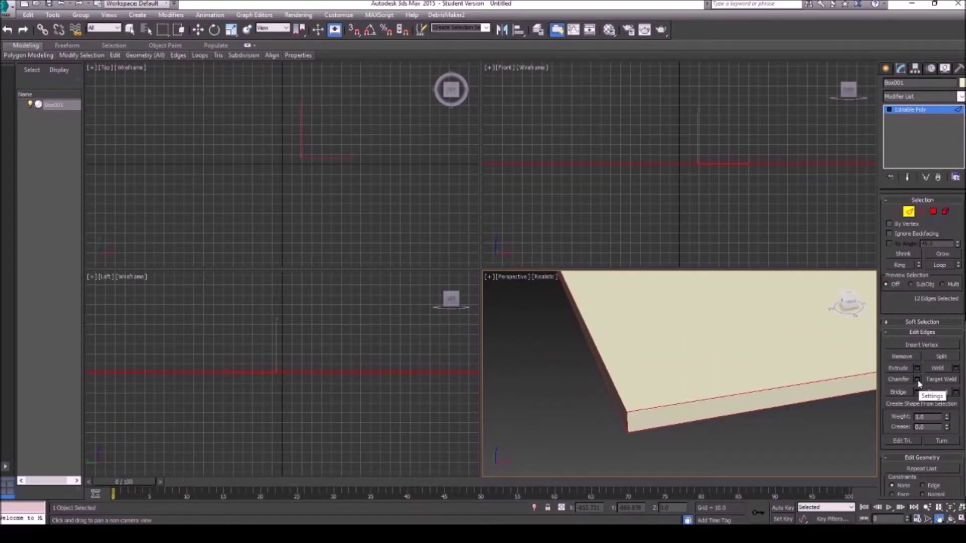
pyautogui.click(918, 381)
pyautogui.scroll(-3, 773, 380)
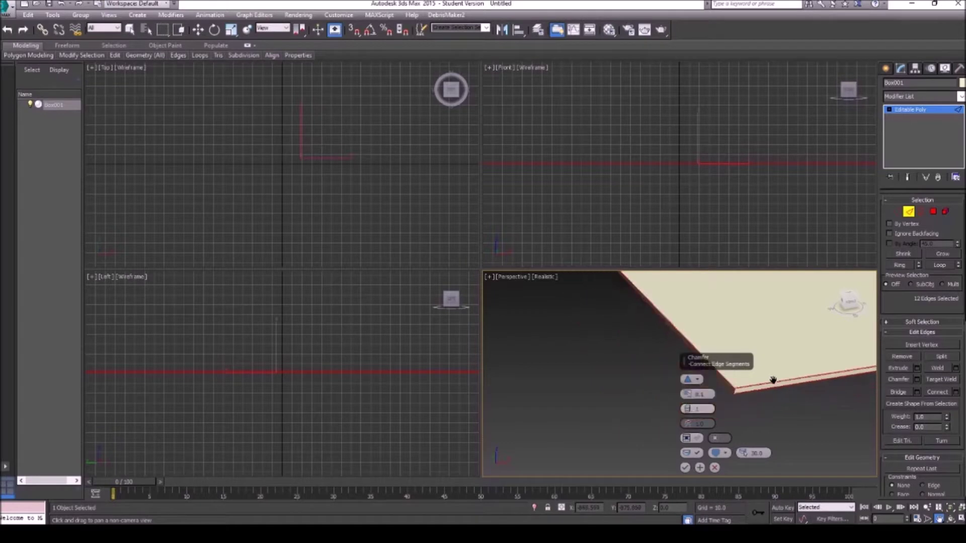
pyautogui.moveTo(799, 345); pyautogui.dragTo(554, 416)
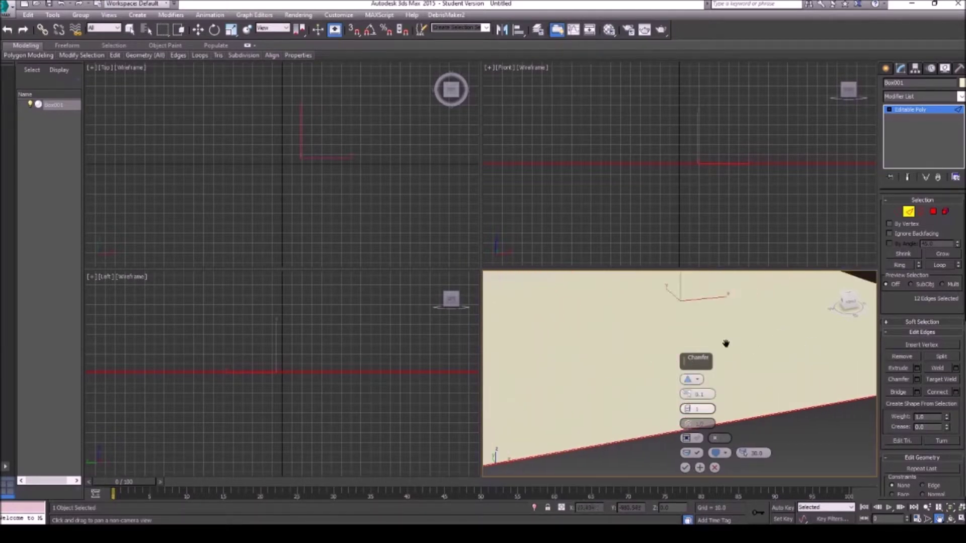
pyautogui.moveTo(725, 343); pyautogui.dragTo(550, 349)
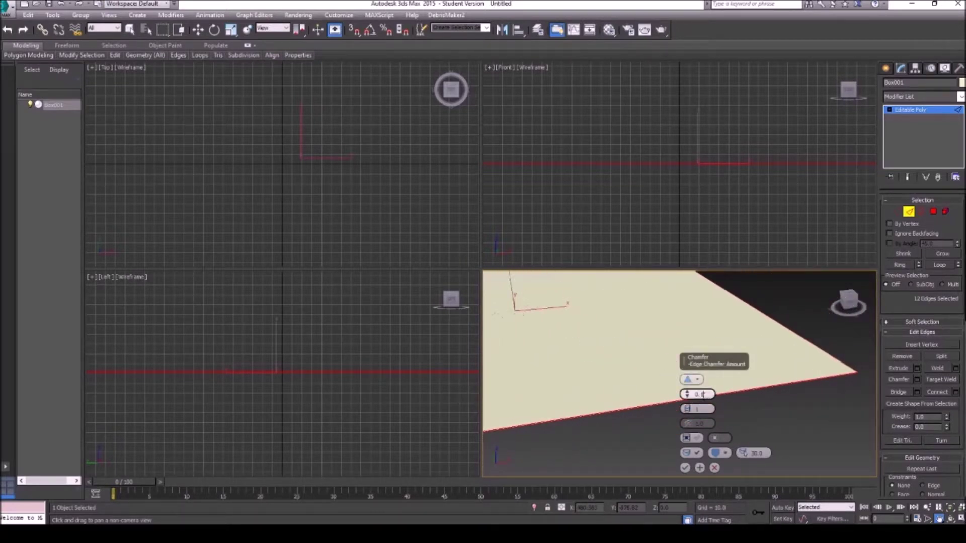
pyautogui.click(705, 409)
pyautogui.click(699, 395)
pyautogui.press('Return')
pyautogui.moveTo(764, 397); pyautogui.dragTo(744, 380)
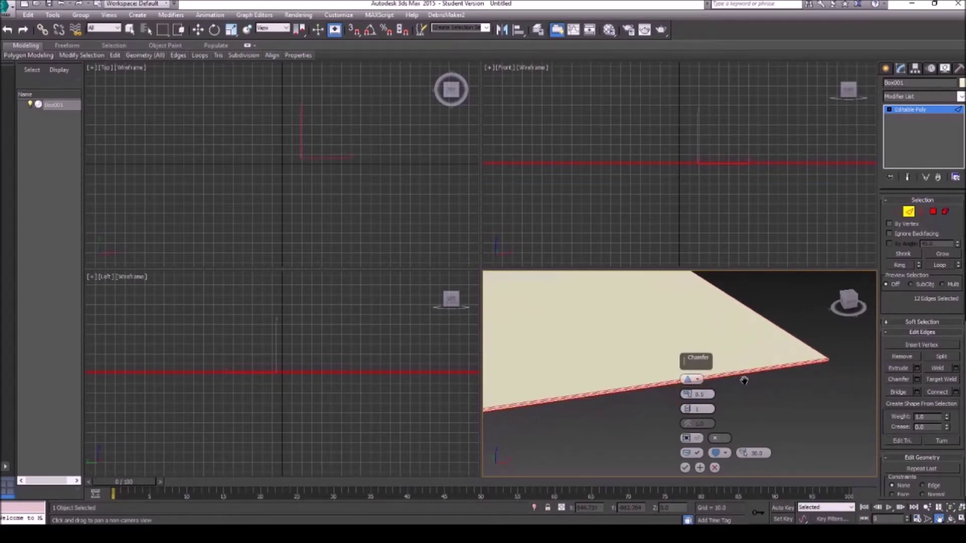
pyautogui.moveTo(783, 347); pyautogui.dragTo(813, 368, button='middle')
pyautogui.scroll(4, 742, 378)
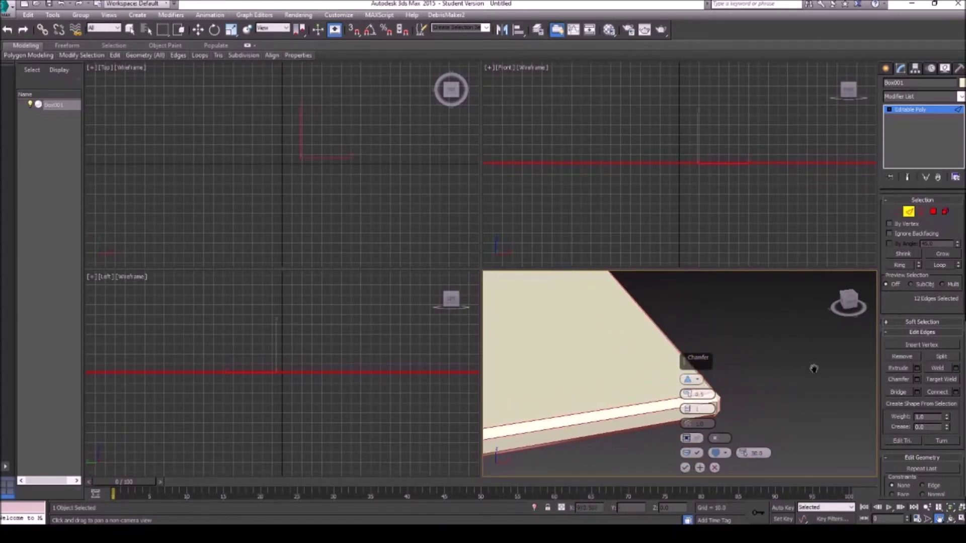
pyautogui.click(685, 467)
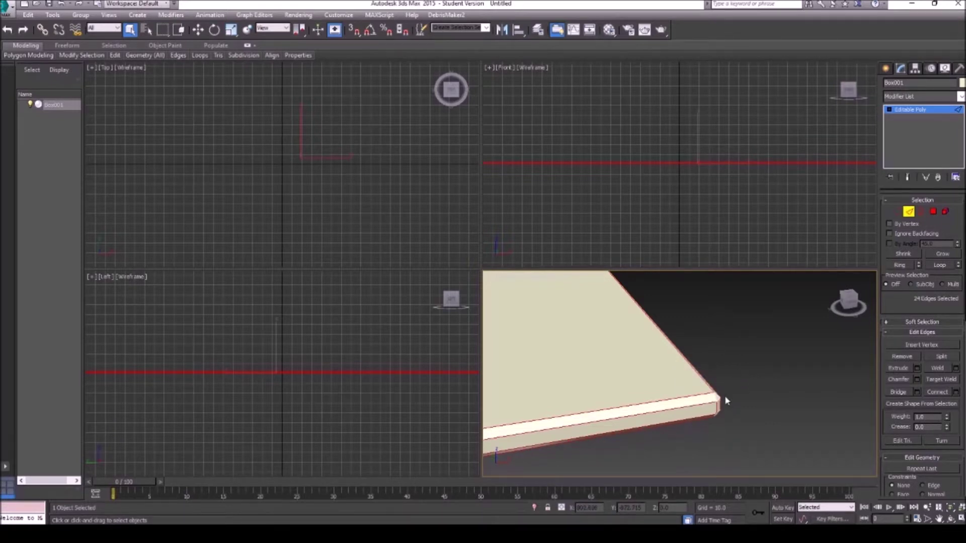
# - Select all polygons of the board and apply Auto Smooth with a 45 threshold
pyautogui.scroll(-6, 735, 381)
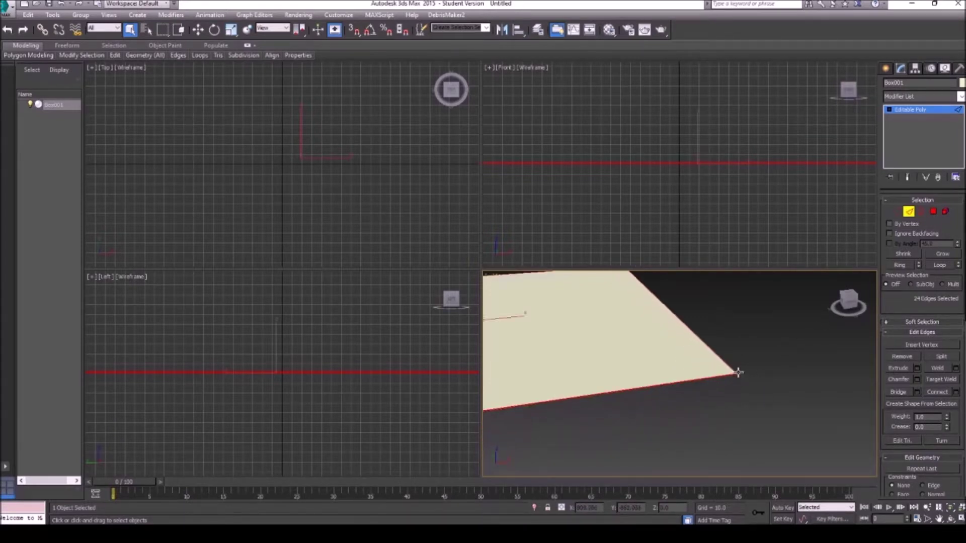
pyautogui.click(933, 211)
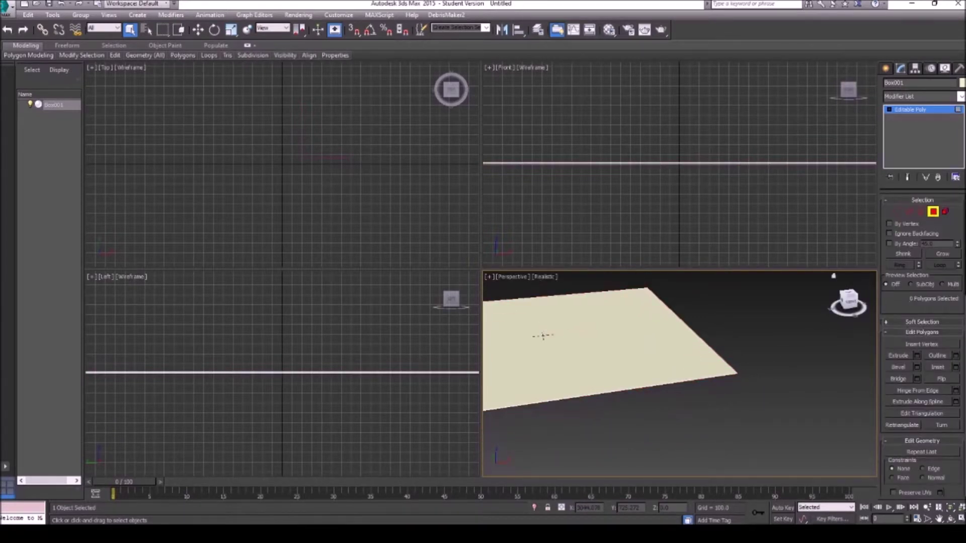
pyautogui.moveTo(606, 363); pyautogui.dragTo(726, 388)
pyautogui.scroll(-3, 730, 386)
pyautogui.rightClick(582, 347)
pyautogui.moveTo(547, 307); pyautogui.dragTo(887, 459)
pyautogui.scroll(-10, 913, 432)
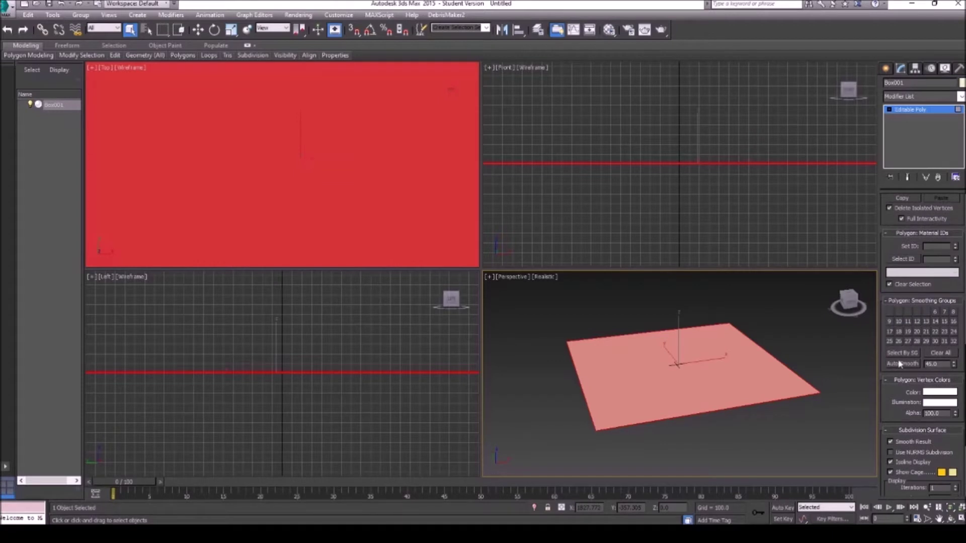
pyautogui.click(900, 364)
# - Examine the smoothed, chamfered corner of the board up close and clear the polygon selection
pyautogui.click(938, 518)
pyautogui.moveTo(621, 411); pyautogui.dragTo(679, 369)
pyautogui.scroll(3, 645, 386)
pyautogui.scroll(2, 688, 373)
pyautogui.moveTo(737, 351); pyautogui.dragTo(591, 324)
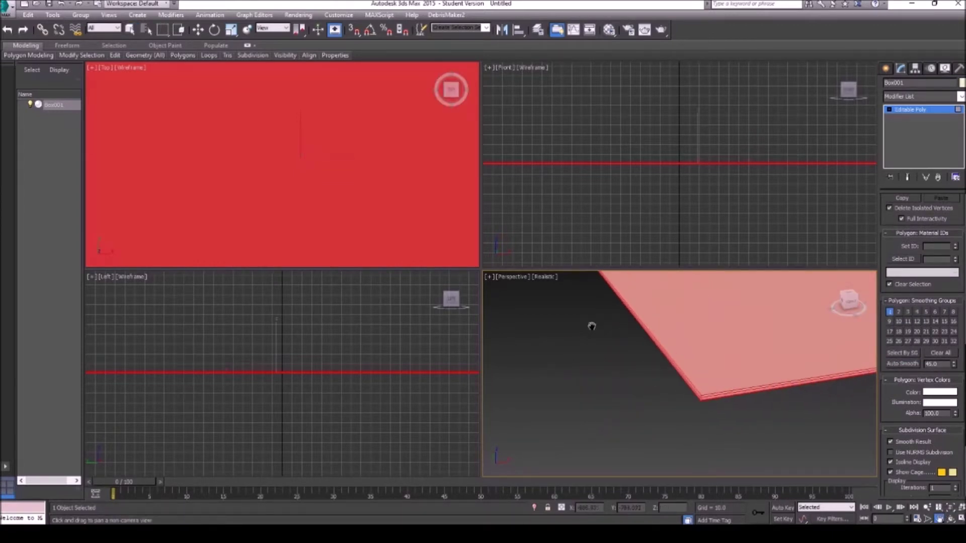
pyautogui.scroll(3, 695, 369)
pyautogui.moveTo(684, 369); pyautogui.dragTo(664, 291)
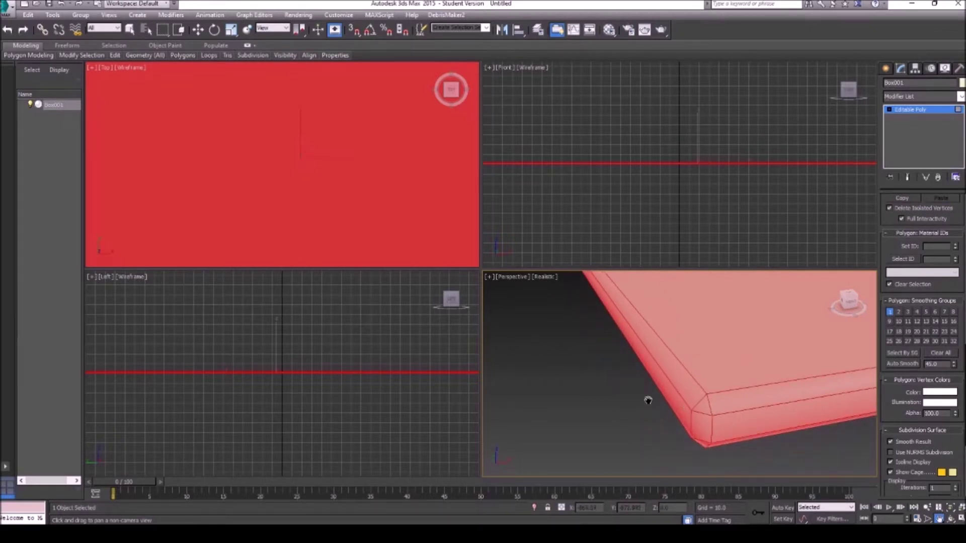
pyautogui.click(560, 408)
pyautogui.scroll(-3, 719, 401)
pyautogui.moveTo(719, 400)
pyautogui.mouseDown(button='middle')
pyautogui.moveTo(681, 393)
pyautogui.moveTo(718, 345)
pyautogui.moveTo(694, 375)
pyautogui.mouseUp(button='middle')
pyautogui.scroll(-2, 694, 376)
pyautogui.moveTo(744, 345)
pyautogui.mouseDown(button='middle')
pyautogui.moveTo(709, 368)
pyautogui.moveTo(697, 354)
pyautogui.mouseUp(button='middle')
pyautogui.scroll(-5, 709, 369)
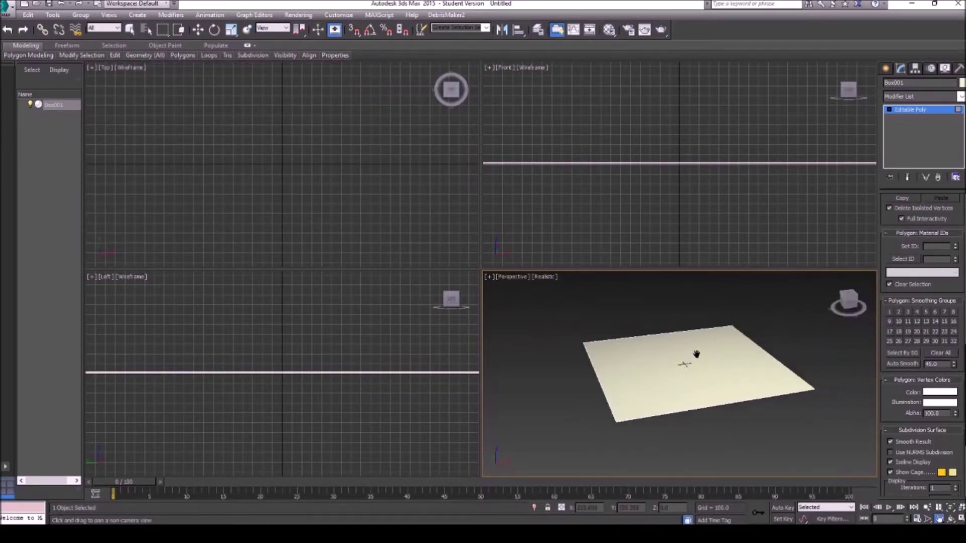
pyautogui.scroll(4, 701, 382)
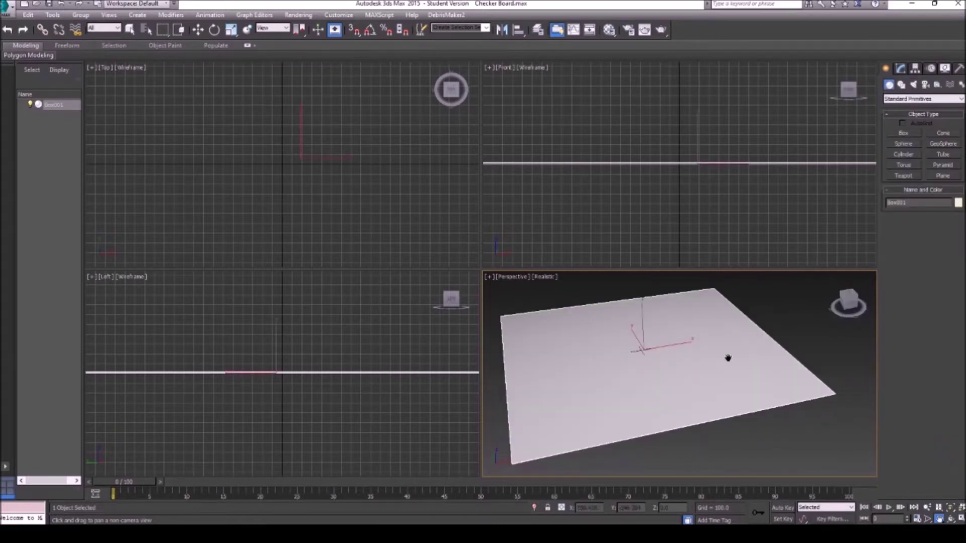
# - Convert the board to an Editable Poly and apply an Unwrap UVW modifier to it
pyautogui.rightClick(727, 358)
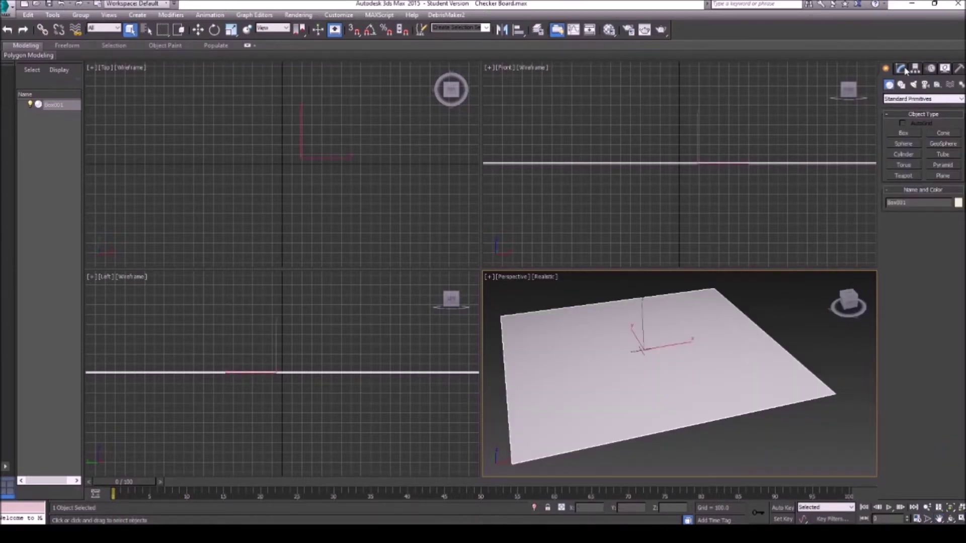
pyautogui.rightClick(791, 352)
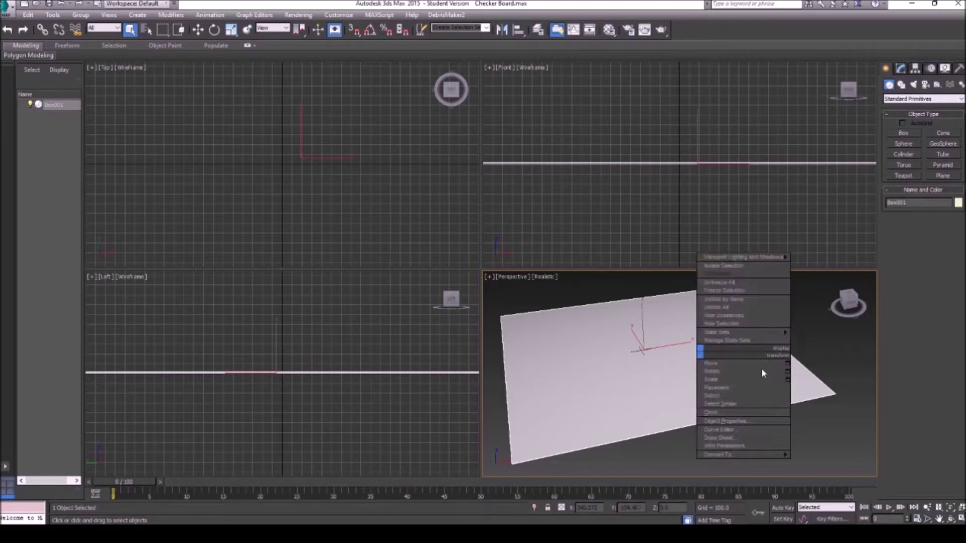
pyautogui.moveTo(752, 455)
pyautogui.click(812, 464)
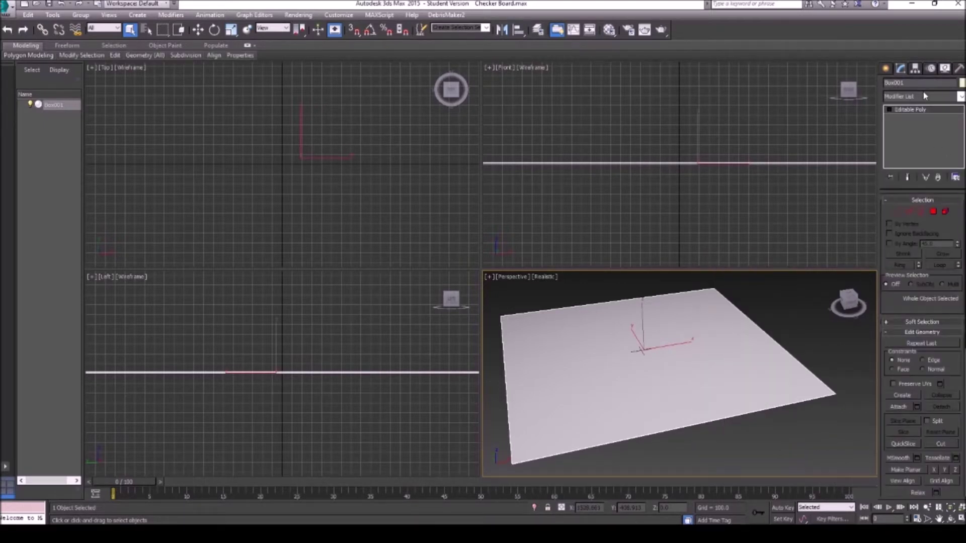
pyautogui.click(959, 97)
pyautogui.scroll(-10, 960, 277)
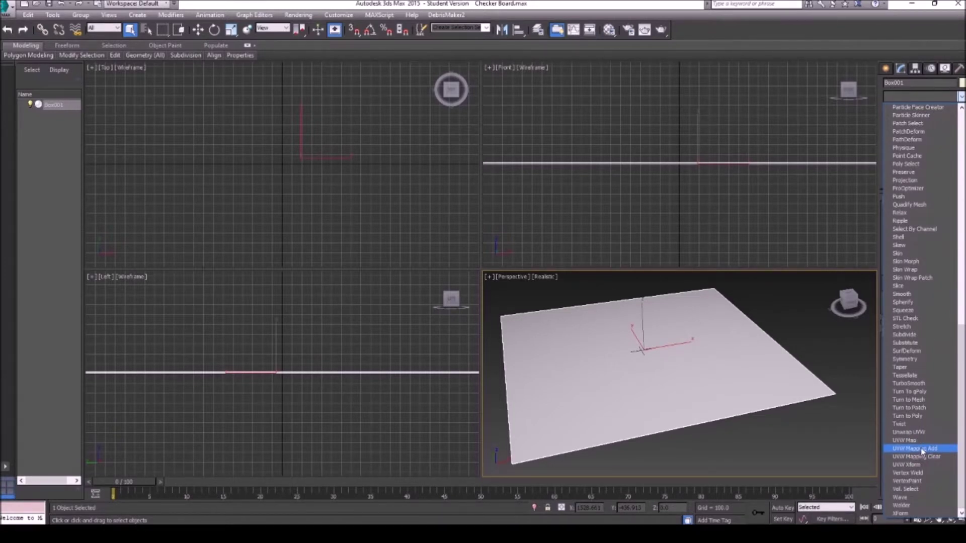
pyautogui.click(928, 433)
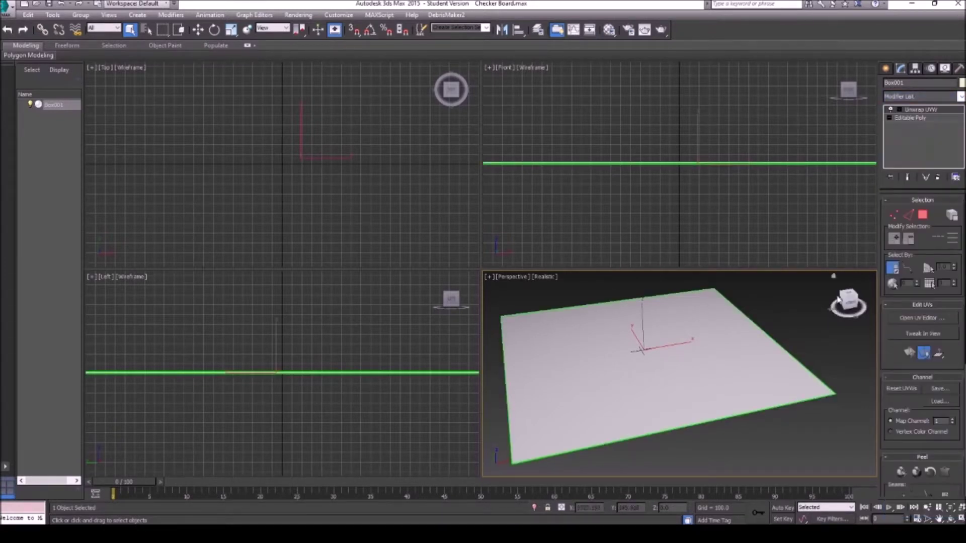
# - Select the board's faces at the Polygon sub-object level of Unwrap UVW, window-selecting the whole board from several angles above
pyautogui.click(922, 214)
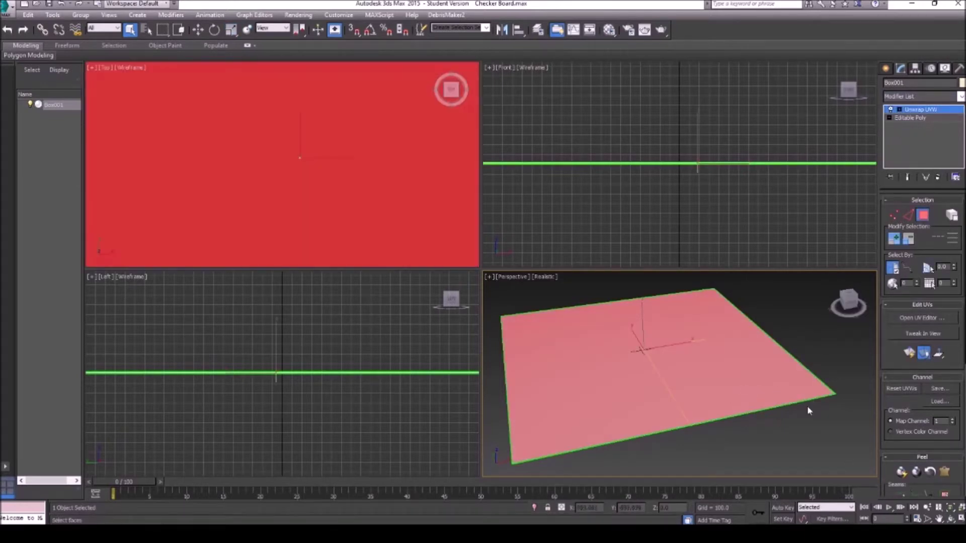
pyautogui.scroll(-3, 722, 384)
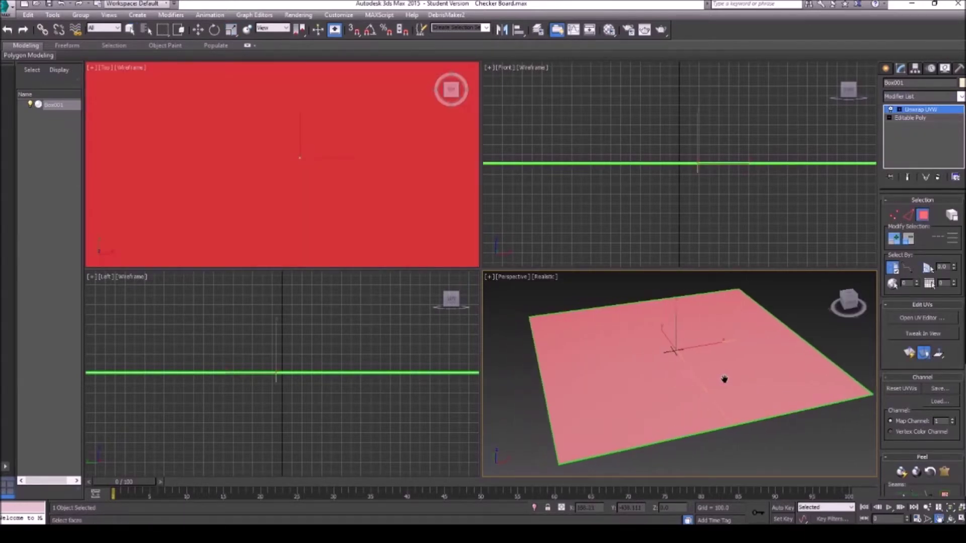
pyautogui.moveTo(576, 317); pyautogui.dragTo(858, 481)
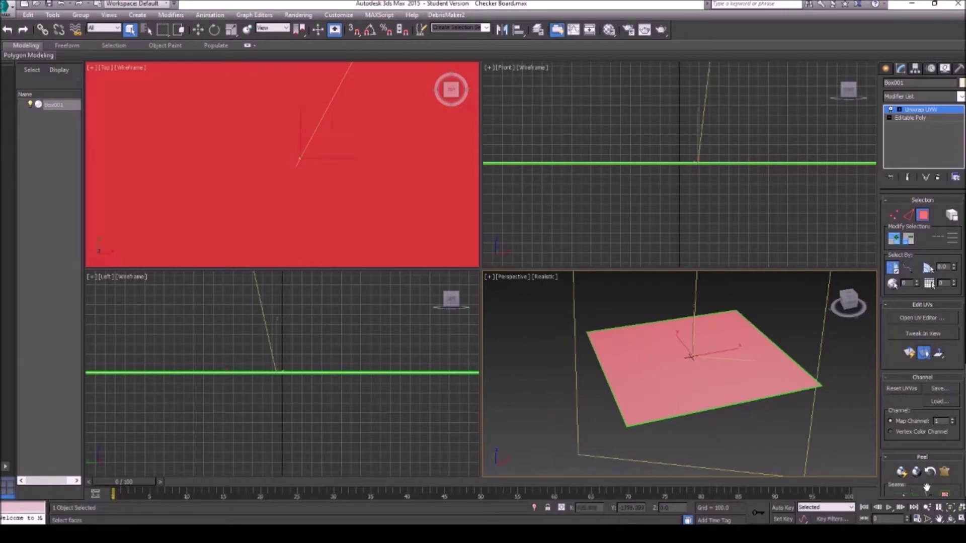
pyautogui.click(949, 518)
pyautogui.moveTo(732, 387); pyautogui.dragTo(607, 363)
pyautogui.rightClick(611, 347)
pyautogui.moveTo(595, 329); pyautogui.dragTo(872, 491)
pyautogui.click(949, 519)
pyautogui.moveTo(748, 414); pyautogui.dragTo(633, 375)
pyautogui.rightClick(634, 375)
pyautogui.moveTo(557, 309); pyautogui.dragTo(853, 487)
pyautogui.keyDown('alt'); pyautogui.moveTo(699, 372); pyautogui.dragTo(610, 370, button='middle'); pyautogui.keyUp('alt')
pyautogui.moveTo(851, 481); pyautogui.dragTo(855, 482)
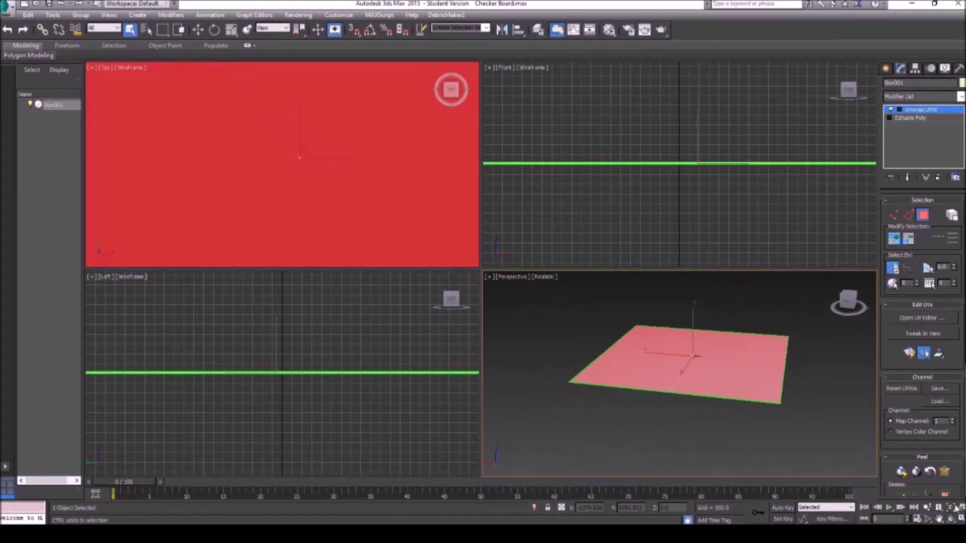
# - Window-select the board's faces from several angles below so the underside and chamfered edges are included
pyautogui.click(951, 519)
pyautogui.moveTo(708, 390); pyautogui.dragTo(722, 304)
pyautogui.rightClick(646, 312)
pyautogui.click(666, 323)
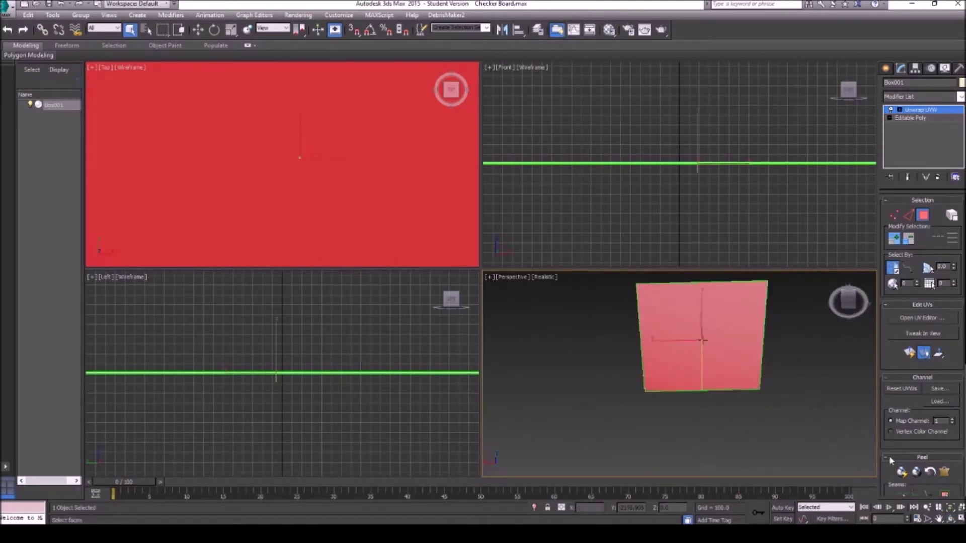
pyautogui.click(951, 519)
pyautogui.moveTo(707, 378); pyautogui.dragTo(703, 291)
pyautogui.rightClick(605, 306)
pyautogui.moveTo(569, 296); pyautogui.dragTo(858, 445)
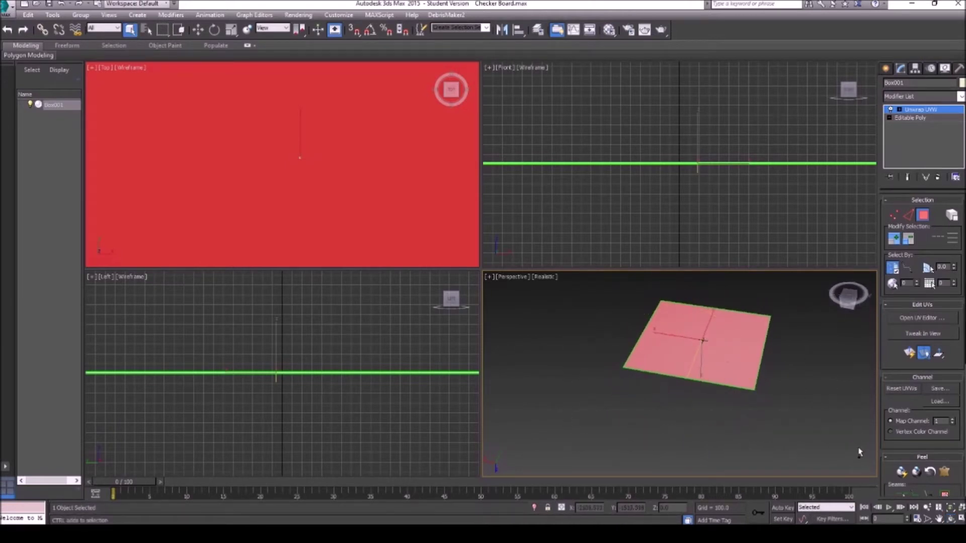
pyautogui.click(950, 520)
pyautogui.moveTo(665, 356); pyautogui.dragTo(770, 352)
pyautogui.rightClick(640, 315)
pyautogui.moveTo(579, 289); pyautogui.dragTo(893, 441)
pyautogui.click(951, 519)
pyautogui.rightClick(589, 322)
pyautogui.click(950, 519)
pyautogui.moveTo(659, 360); pyautogui.dragTo(590, 349)
pyautogui.rightClick(624, 339)
pyautogui.moveTo(585, 291); pyautogui.dragTo(896, 478)
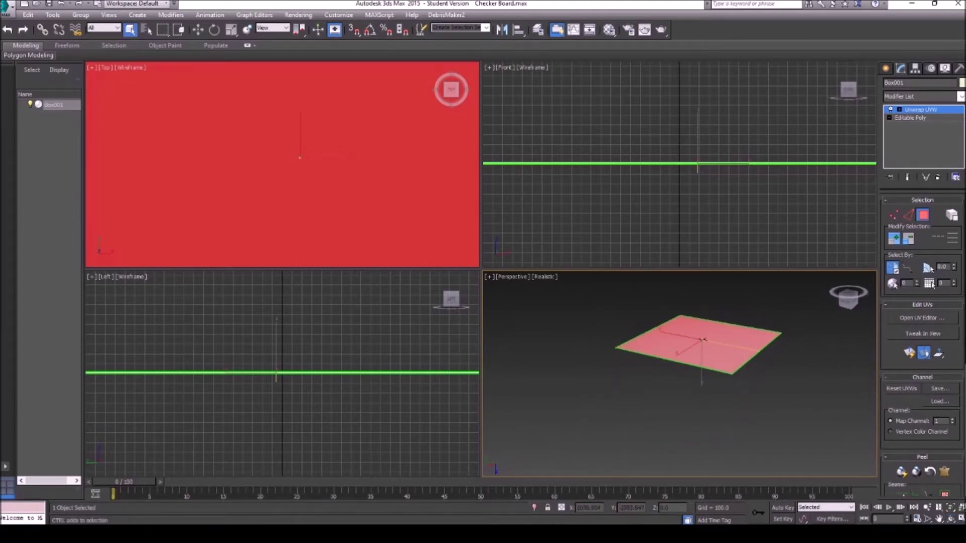
# - Repeat the selection of all board faces from different angles above to catch any missed polygons
pyautogui.click(950, 519)
pyautogui.moveTo(759, 395); pyautogui.dragTo(697, 221)
pyautogui.rightClick(686, 333)
pyautogui.moveTo(839, 465); pyautogui.dragTo(839, 466)
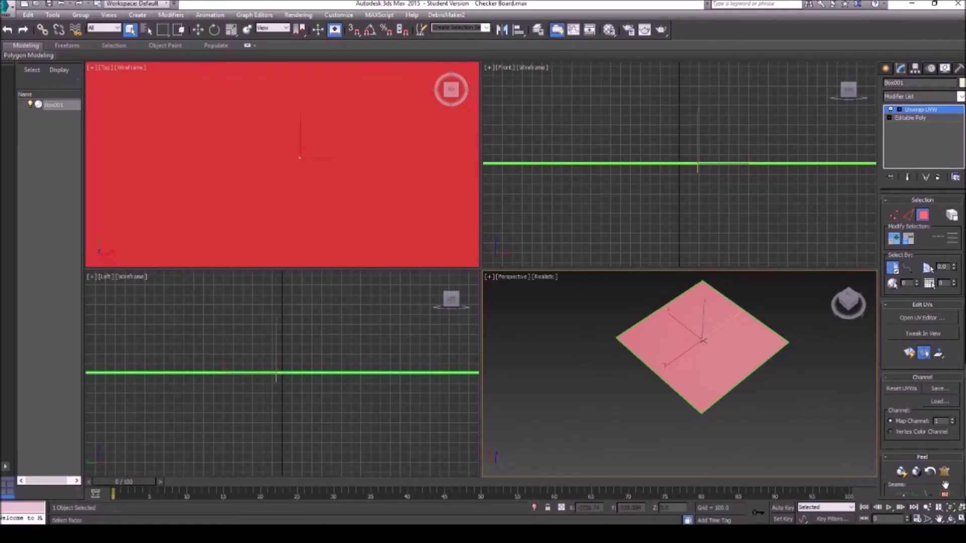
pyautogui.click(950, 520)
pyautogui.moveTo(687, 355); pyautogui.dragTo(563, 349)
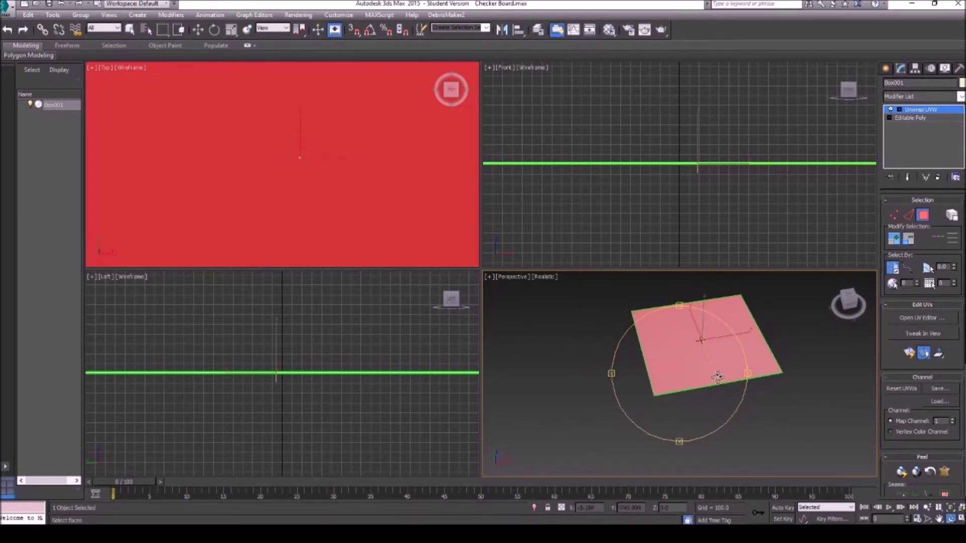
pyautogui.moveTo(715, 373); pyautogui.dragTo(657, 371)
pyautogui.rightClick(604, 294)
pyautogui.moveTo(796, 427); pyautogui.dragTo(800, 429)
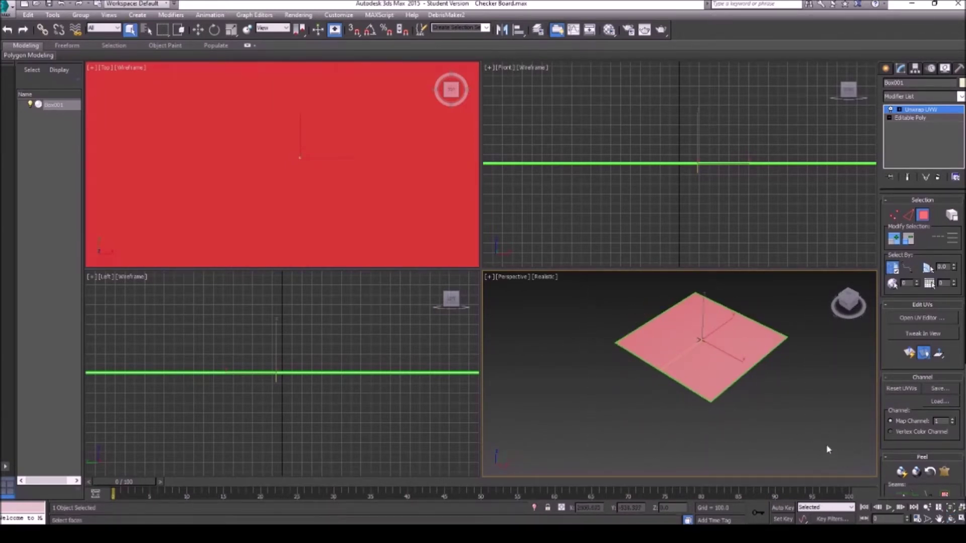
# - Open the UV editor for the selected faces and apply Flatten Mapping to them
pyautogui.click(951, 520)
pyautogui.moveTo(732, 392); pyautogui.dragTo(703, 340)
pyautogui.scroll(4, 703, 340)
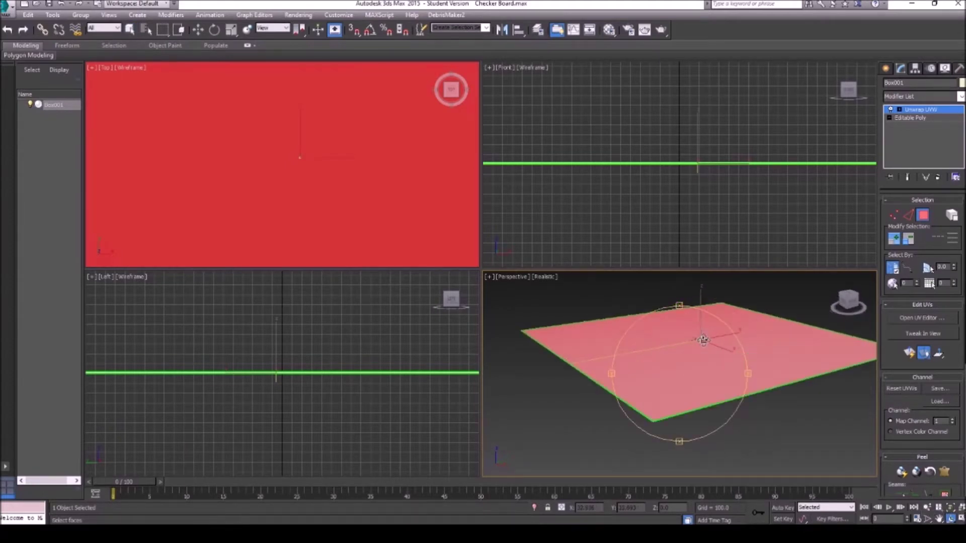
pyautogui.click(919, 318)
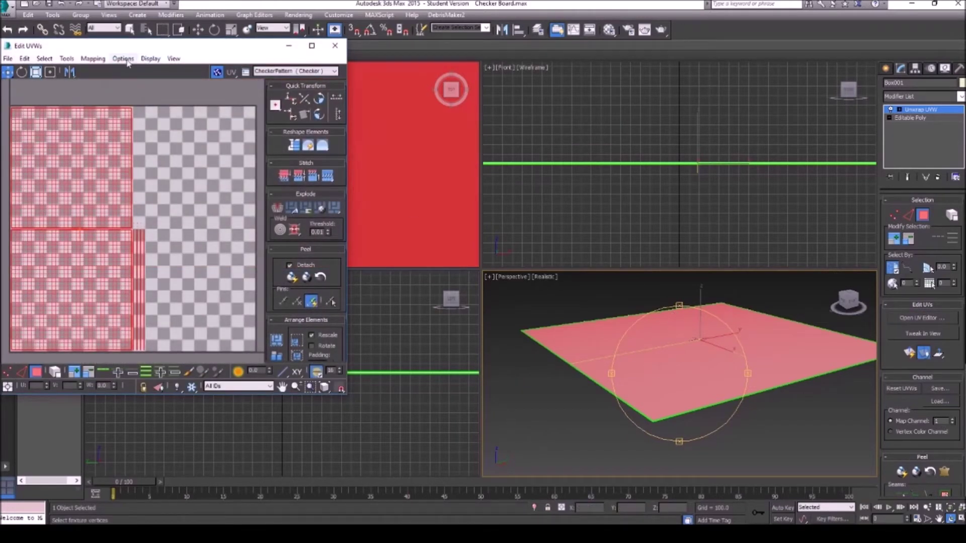
pyautogui.click(25, 59)
pyautogui.click(24, 59)
pyautogui.click(44, 59)
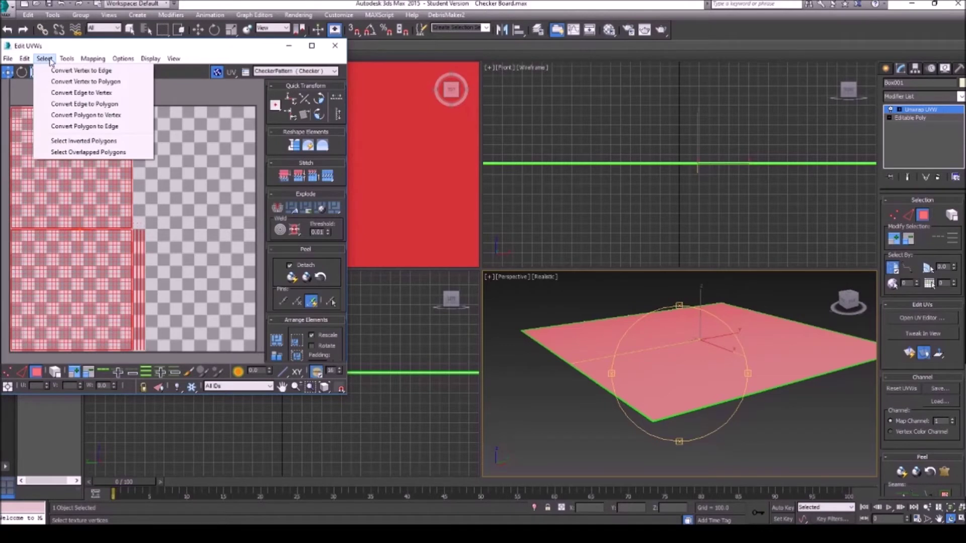
pyautogui.moveTo(76, 60)
pyautogui.click(104, 72)
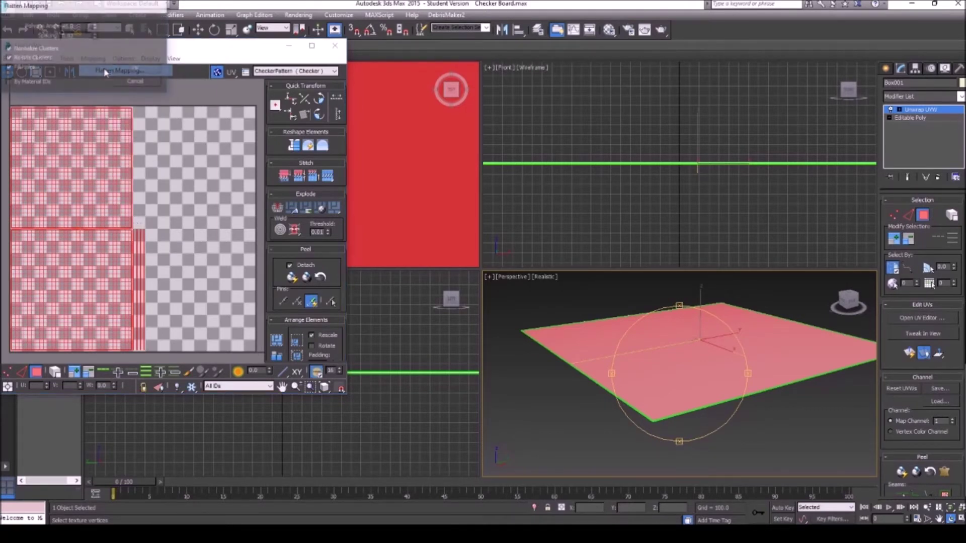
pyautogui.click(134, 69)
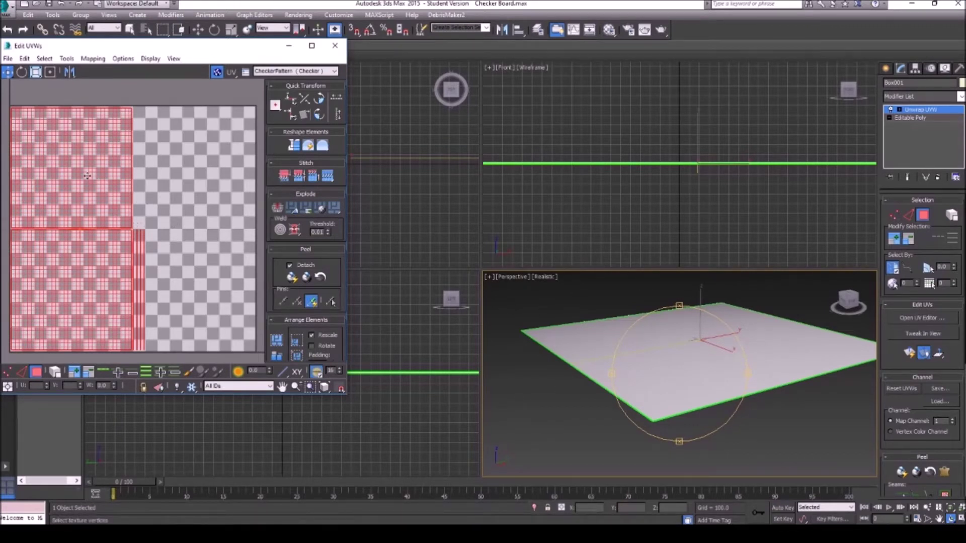
# - Render a 1024 × 1024 UVW template of the board's flattened UVs
pyautogui.click(24, 59)
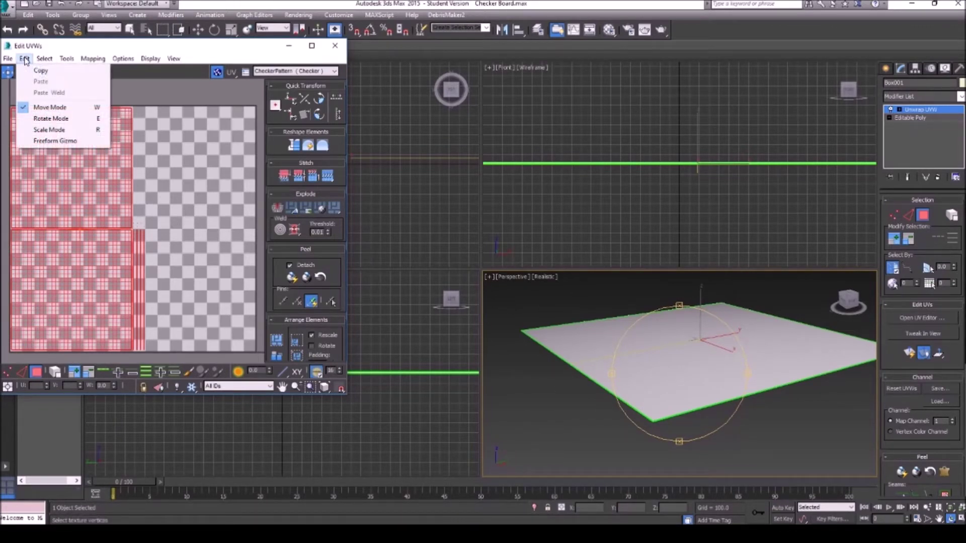
pyautogui.moveTo(8, 59)
pyautogui.moveTo(71, 60)
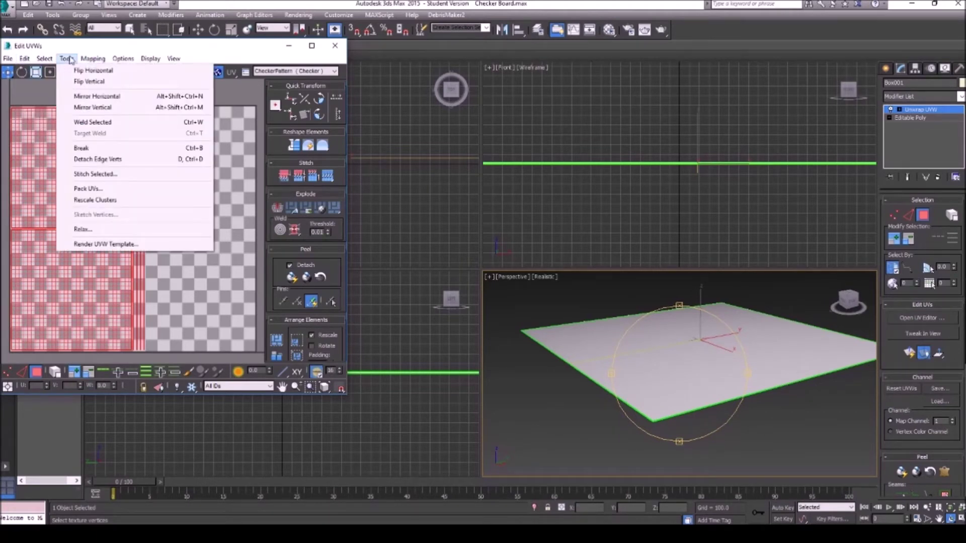
pyautogui.click(100, 244)
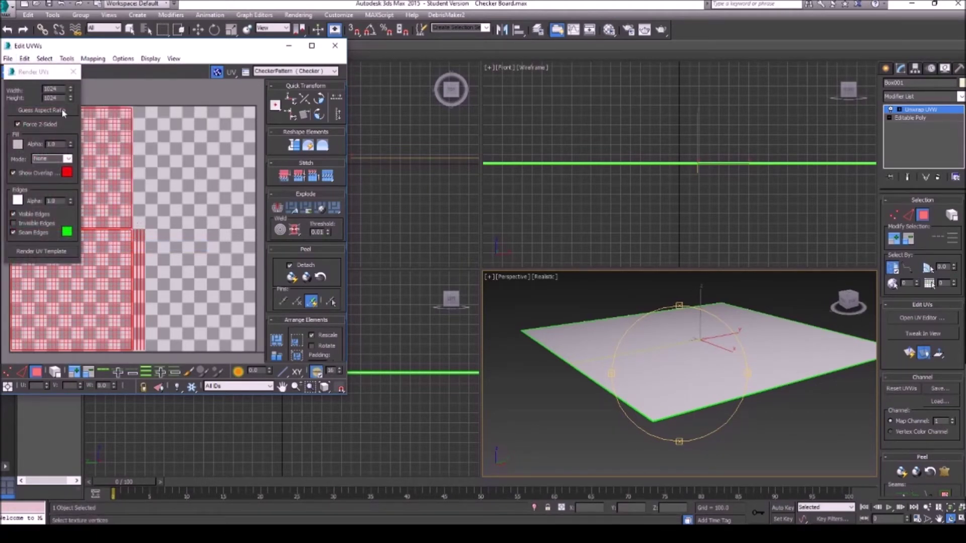
pyautogui.click(45, 254)
pyautogui.moveTo(811, 9); pyautogui.dragTo(402, 34)
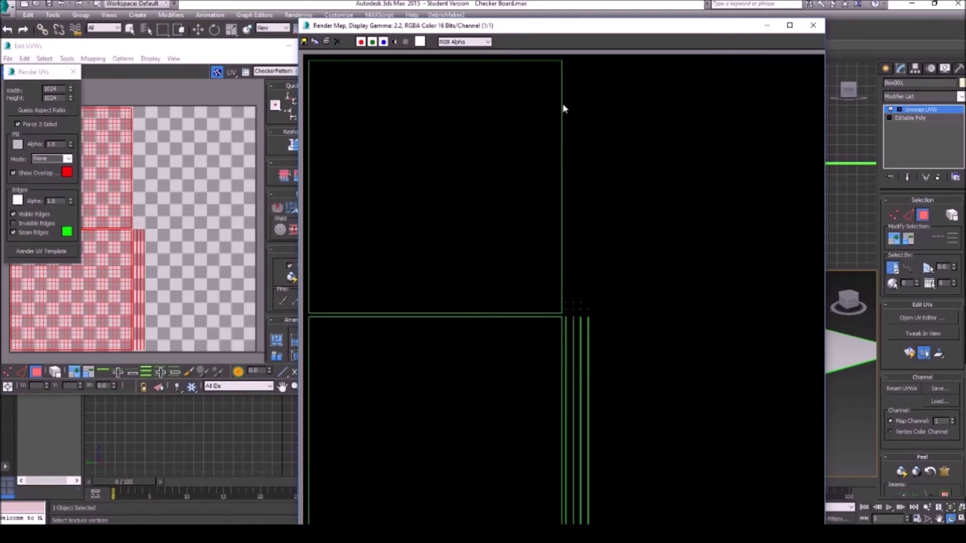
# - Choose JPEG as the file format for saving the rendered template, and close the render map, template settings and UV editor
pyautogui.click(305, 42)
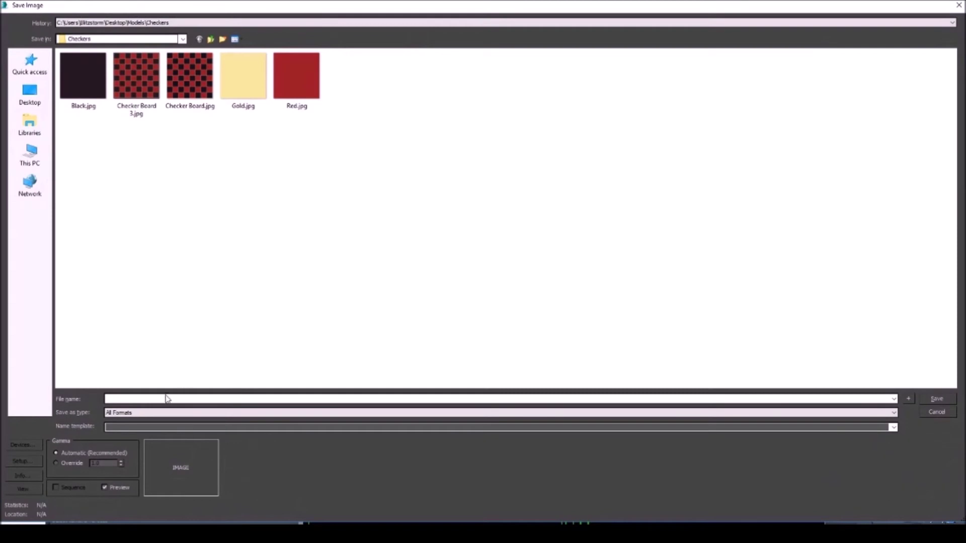
pyautogui.click(155, 412)
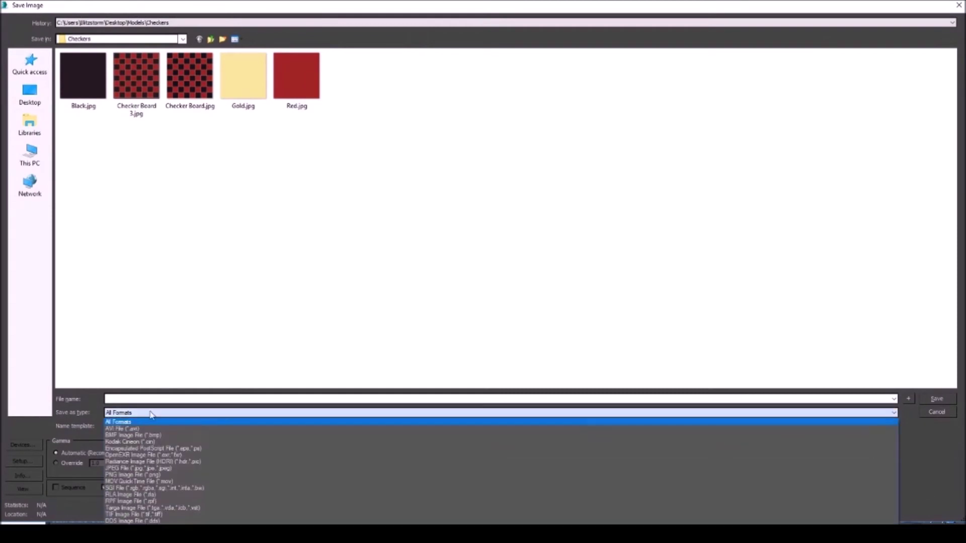
pyautogui.click(163, 469)
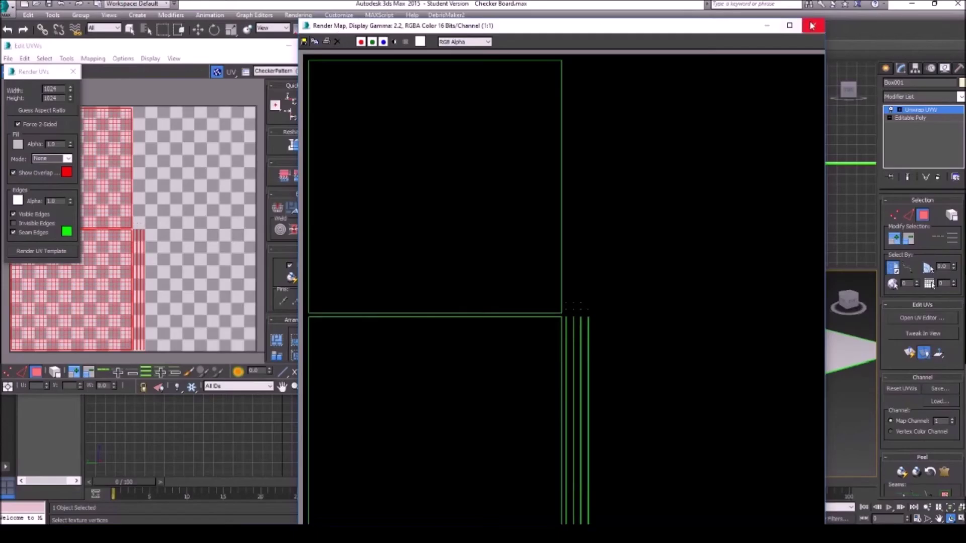
pyautogui.click(812, 26)
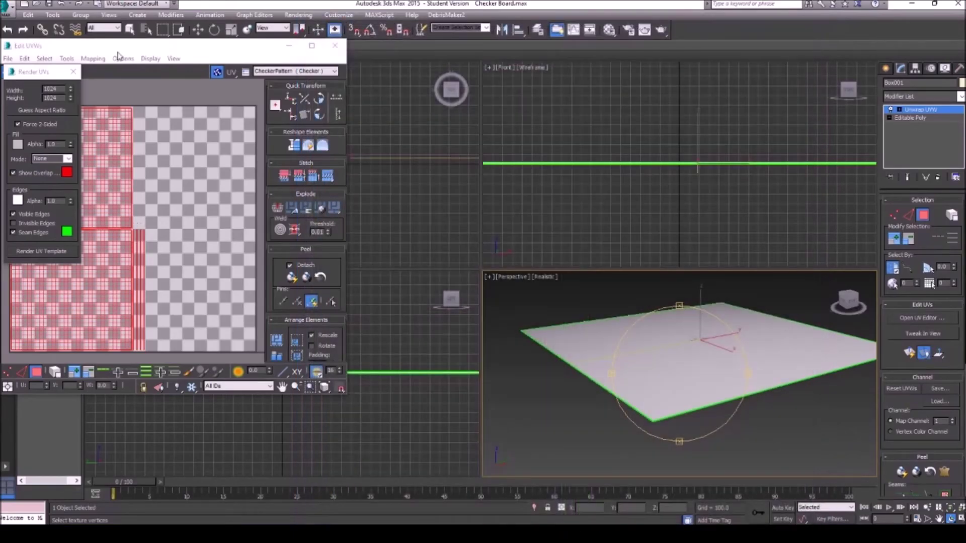
pyautogui.click(73, 72)
pyautogui.click(338, 46)
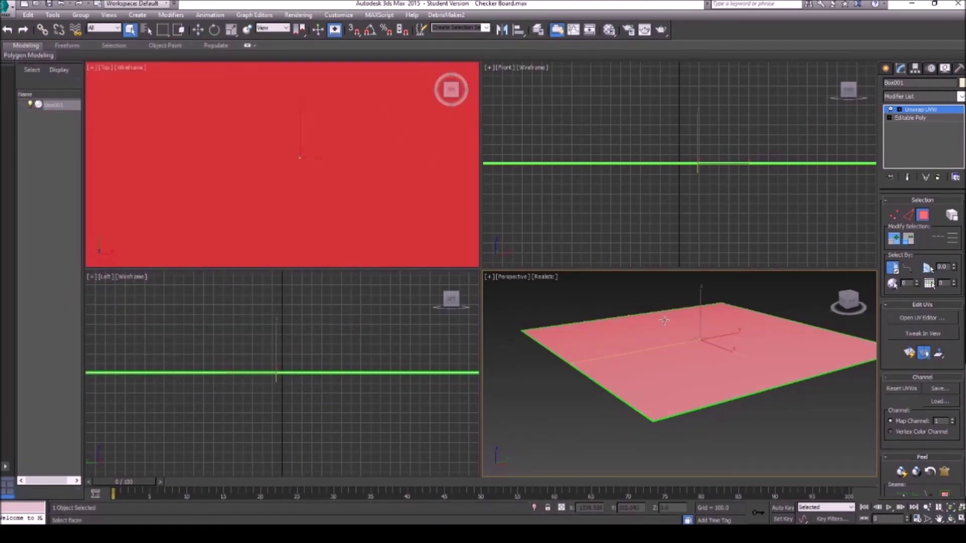
pyautogui.click(886, 69)
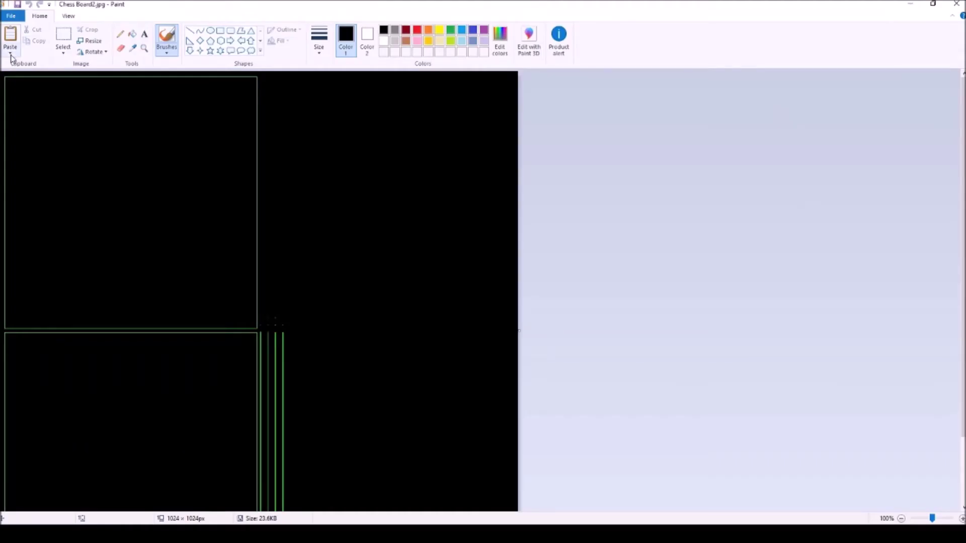
# - In Paint, paste Chess Board22.jpg into the Chess Board2.jpg template and align it with the upper square outline
pyautogui.click(10, 49)
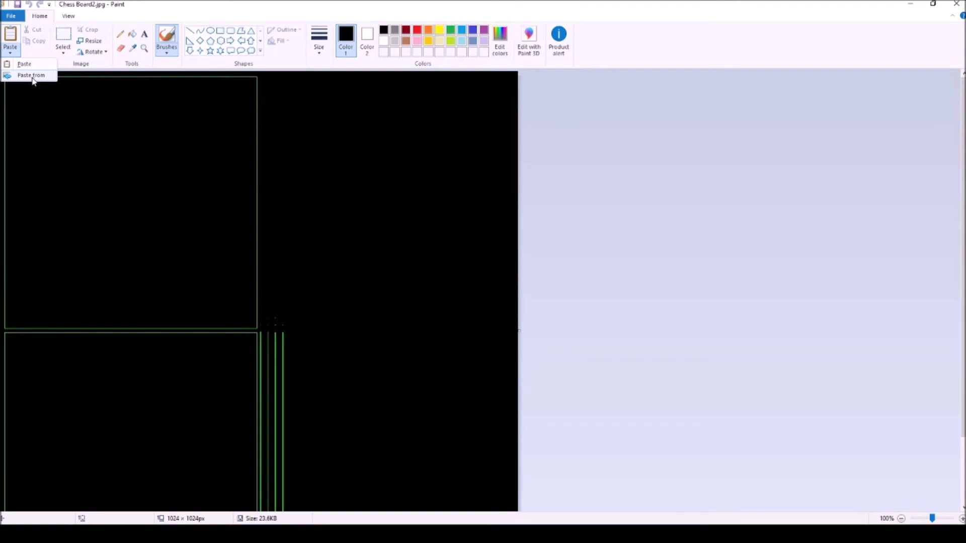
pyautogui.click(33, 80)
pyautogui.click(599, 209)
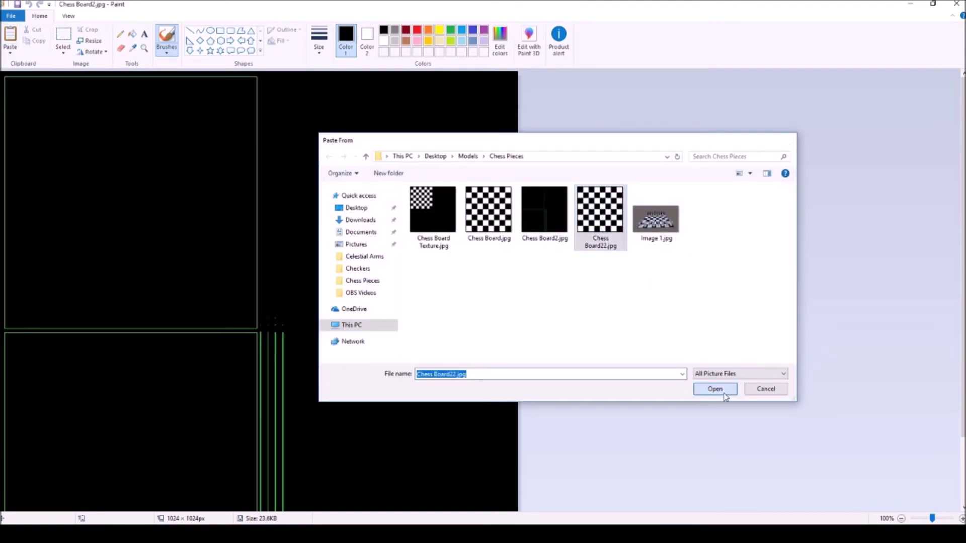
pyautogui.click(724, 390)
pyautogui.moveTo(65, 115); pyautogui.dragTo(71, 119)
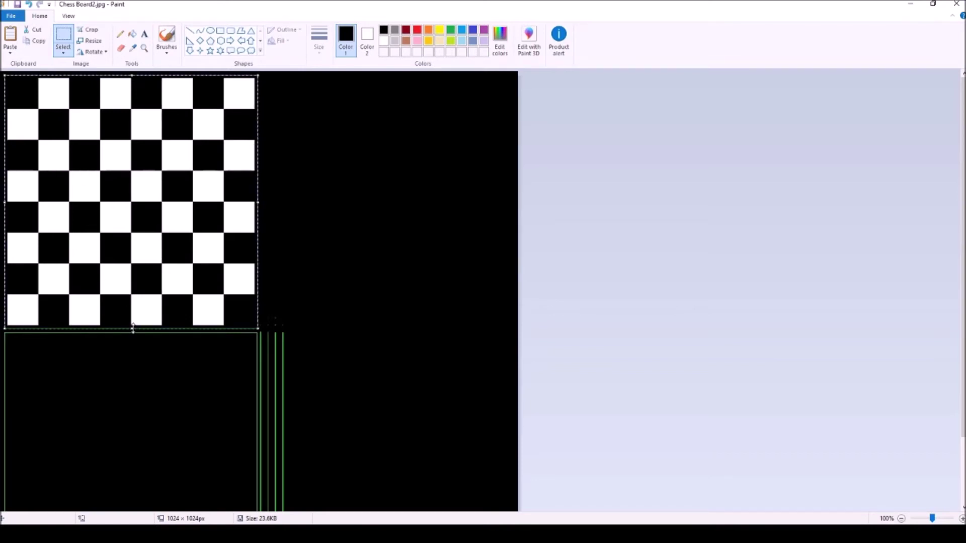
pyautogui.click(342, 189)
# - Cover the remaining green template lines beside and below the checkerboard with black areas of the canvas
pyautogui.moveTo(279, 130); pyautogui.dragTo(320, 506)
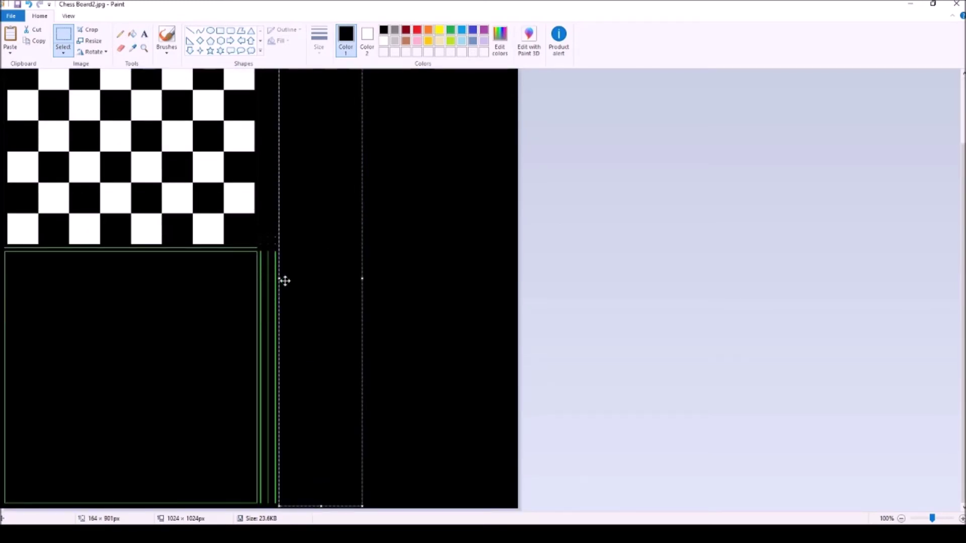
pyautogui.moveTo(278, 278); pyautogui.dragTo(352, 508)
pyautogui.click(442, 289)
pyautogui.moveTo(262, 380); pyautogui.dragTo(1, 372)
pyautogui.moveTo(174, 251); pyautogui.dragTo(174, 247)
pyautogui.scroll(3, 198, 175)
pyautogui.click(310, 147)
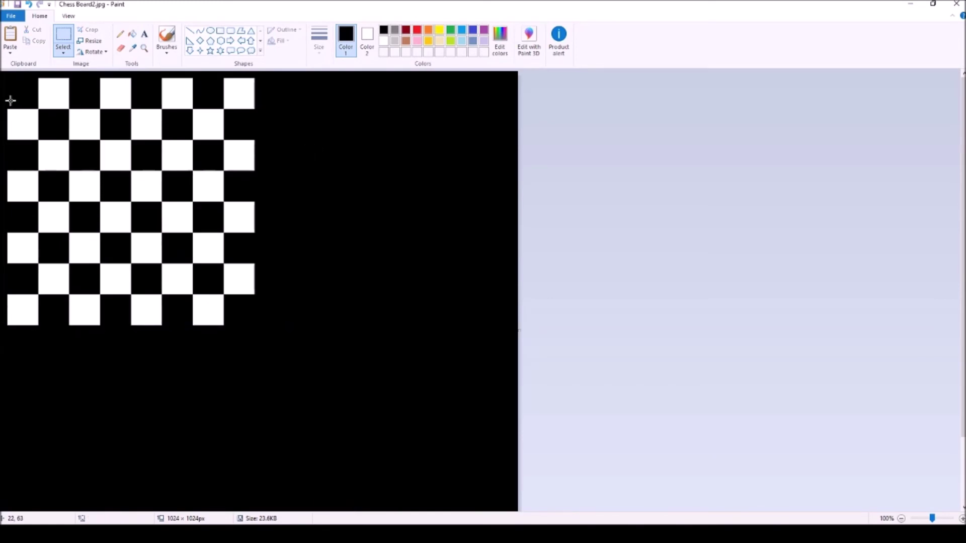
# - Cover the template lines along the checkerboard's left and upper edges with black areas copied from the empty canvas
pyautogui.moveTo(6, 334); pyautogui.dragTo(4, 71)
pyautogui.click(281, 88)
pyautogui.moveTo(271, 77); pyautogui.dragTo(318, 165)
pyautogui.moveTo(271, 78)
pyautogui.mouseDown()
pyautogui.moveTo(254, 66)
pyautogui.moveTo(298, 72)
pyautogui.moveTo(1, 79)
pyautogui.mouseUp()
pyautogui.click(376, 118)
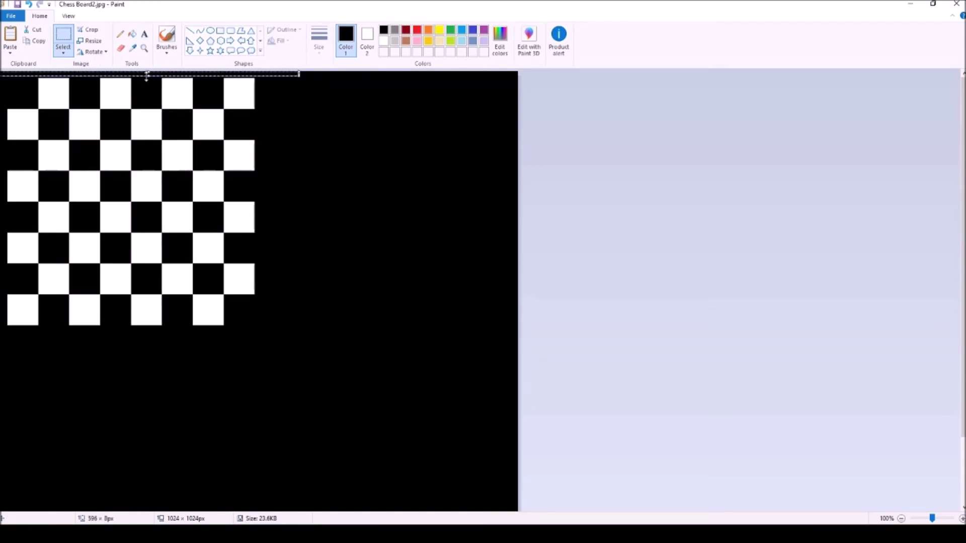
pyautogui.click(401, 158)
# - Save the finished texture as a JPEG over the existing Chess Board2.jpg in the Chess Pieces folder and close Paint
pyautogui.click(10, 15)
pyautogui.click(30, 99)
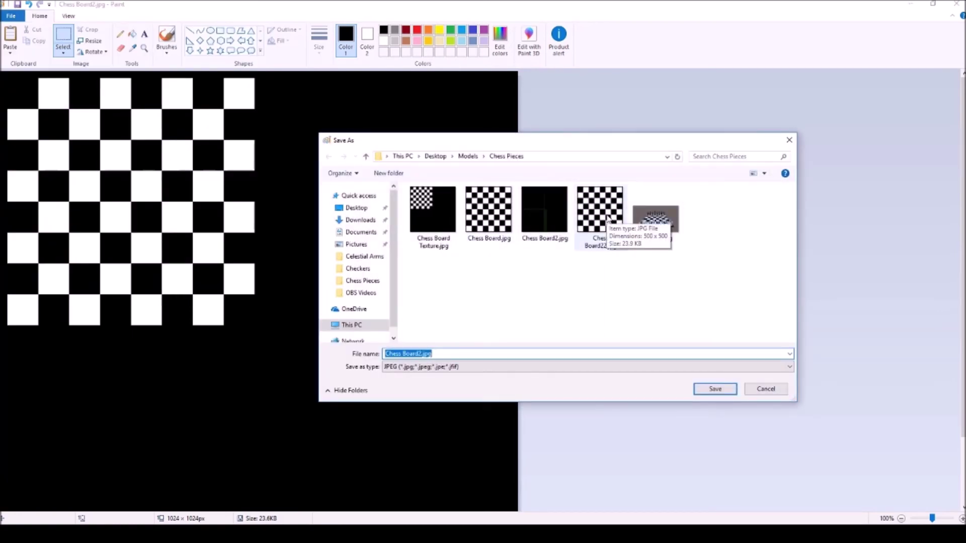
pyautogui.click(544, 212)
pyautogui.click(716, 393)
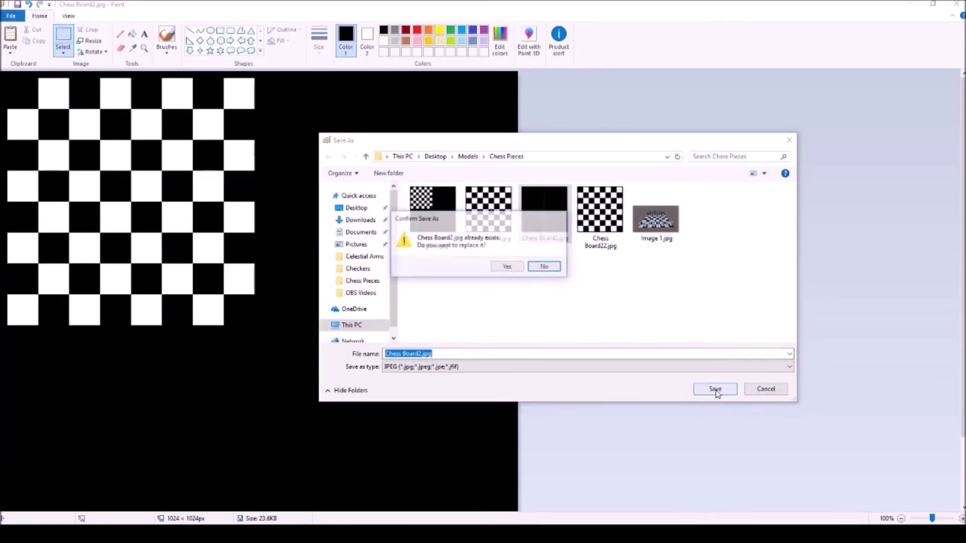
pyautogui.click(521, 268)
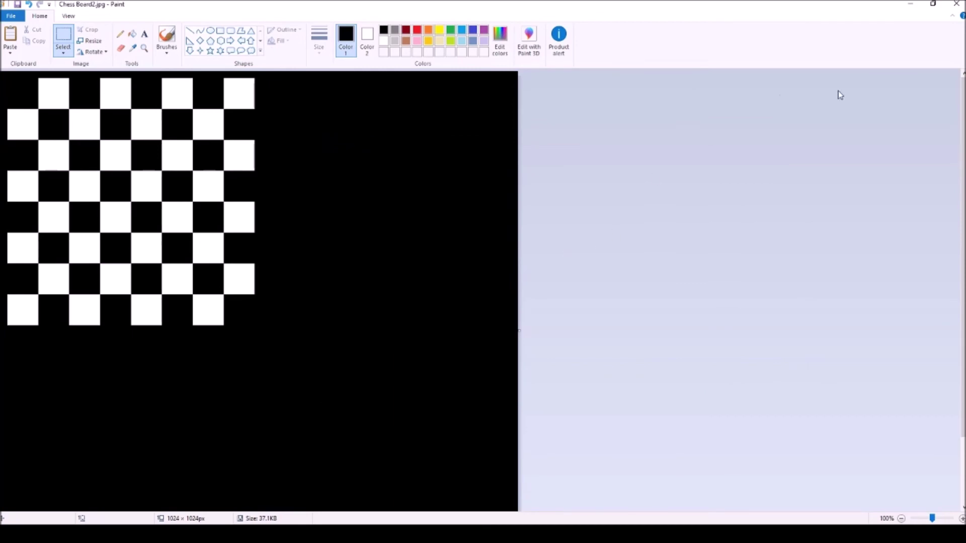
pyautogui.click(955, 4)
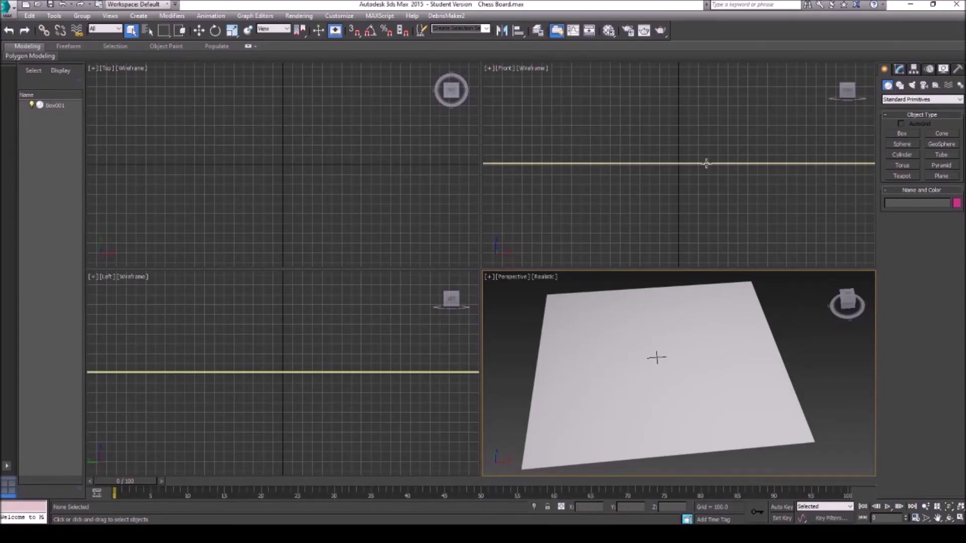
# - In 3ds Max, load the checkerboard texture image into the first Material Editor sample, assign it to the board, and close the editor
pyautogui.click(604, 34)
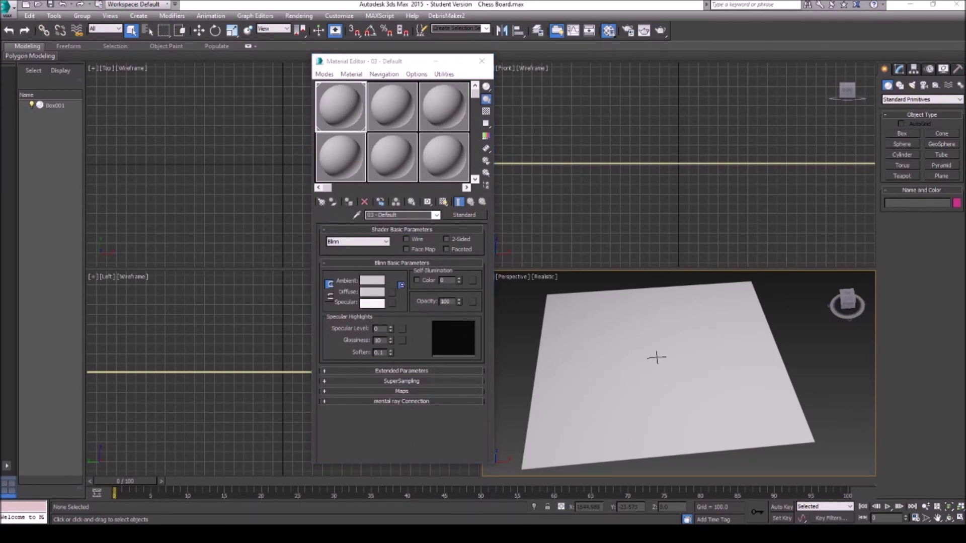
pyautogui.moveTo(332, 79); pyautogui.dragTo(334, 103)
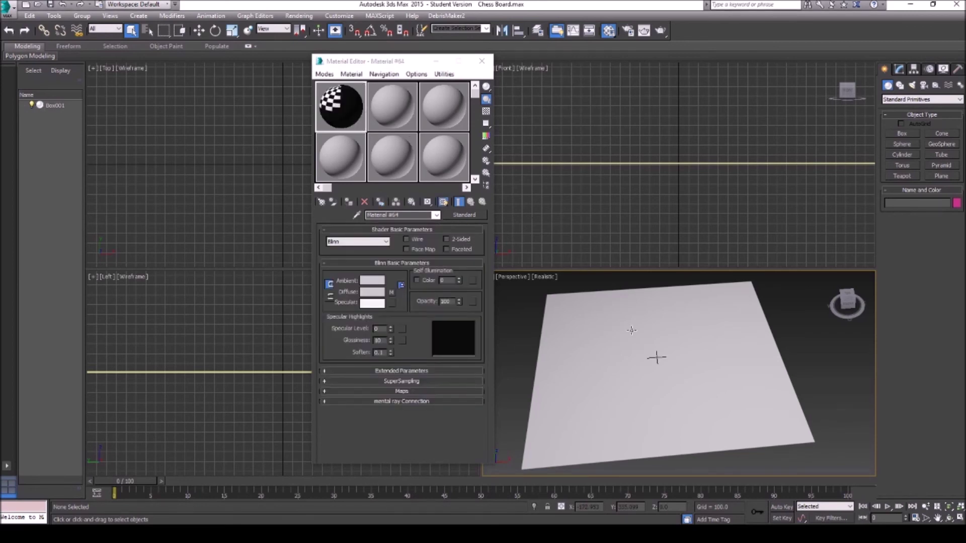
pyautogui.click(631, 331)
pyautogui.click(348, 202)
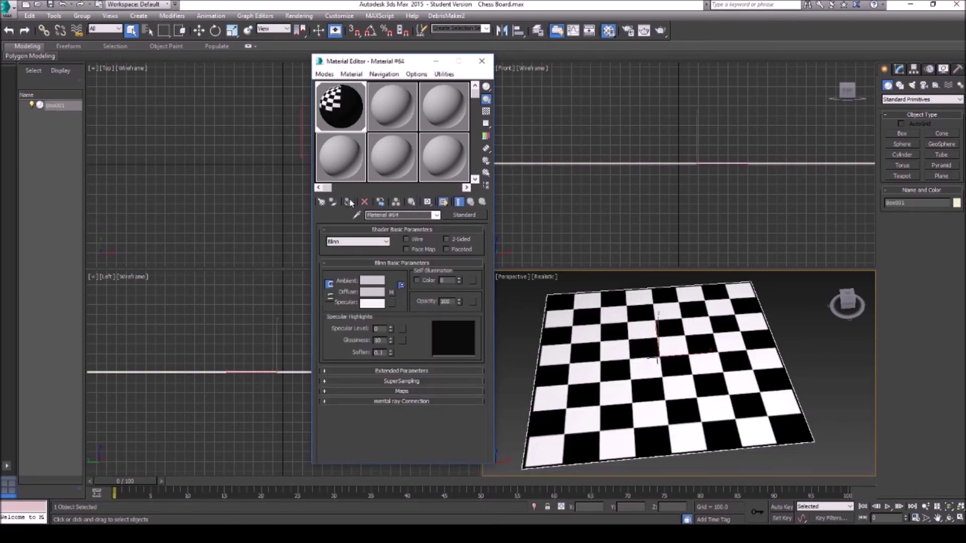
pyautogui.click(525, 321)
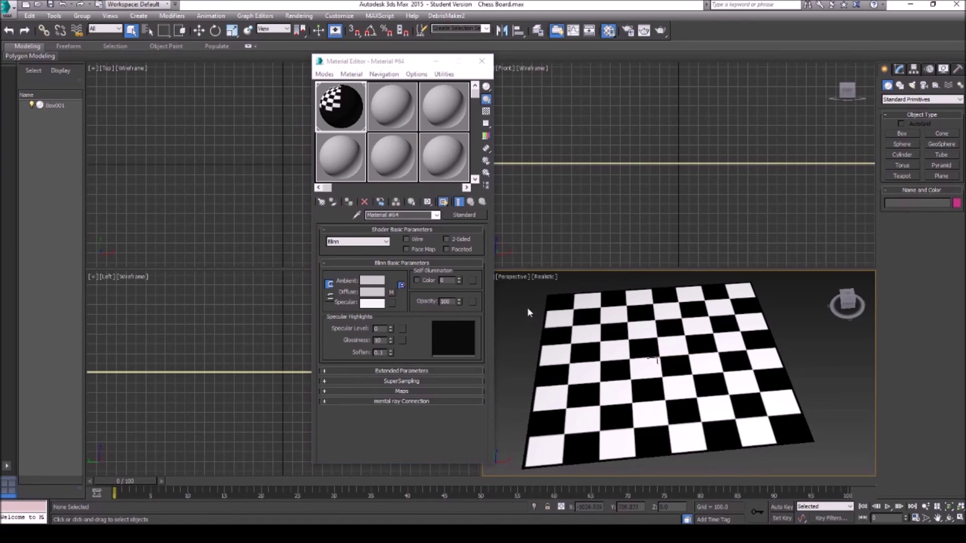
pyautogui.click(481, 61)
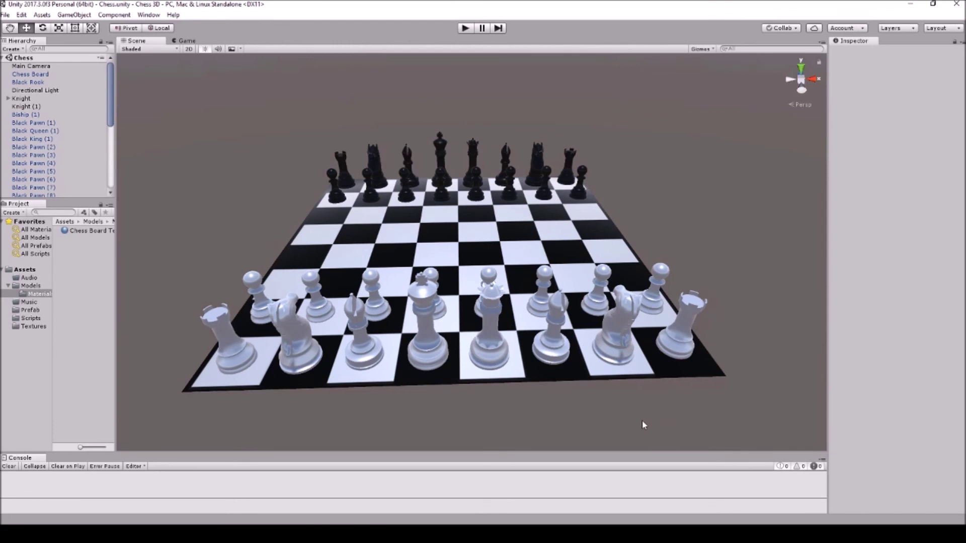
# - In Unity, select the Chess Board in the Chess scene to examine its applied texture, and clear the selection
pyautogui.click(541, 269)
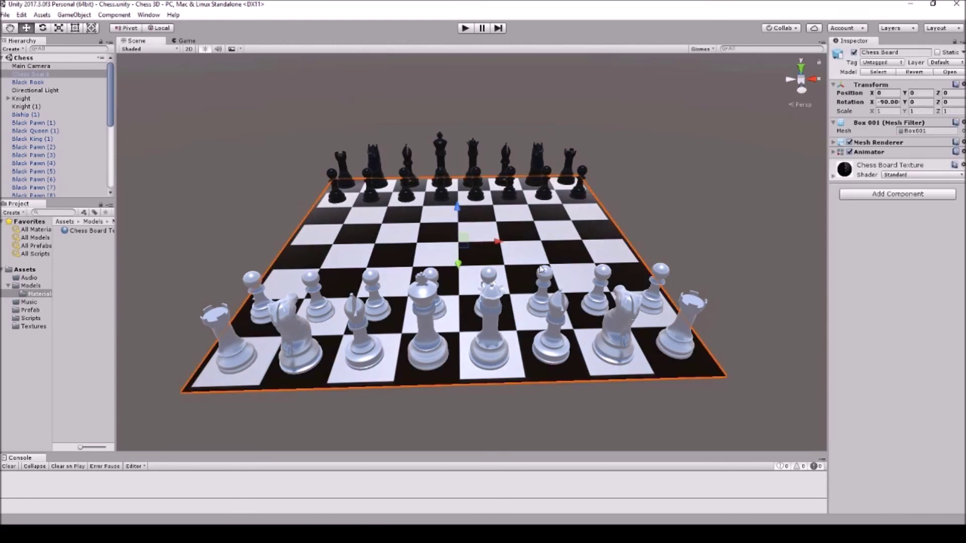
pyautogui.click(687, 228)
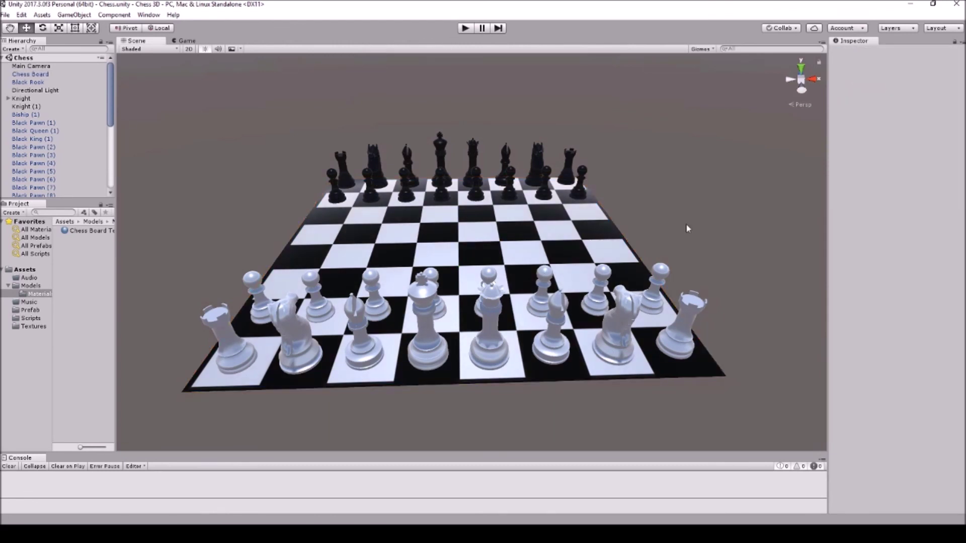